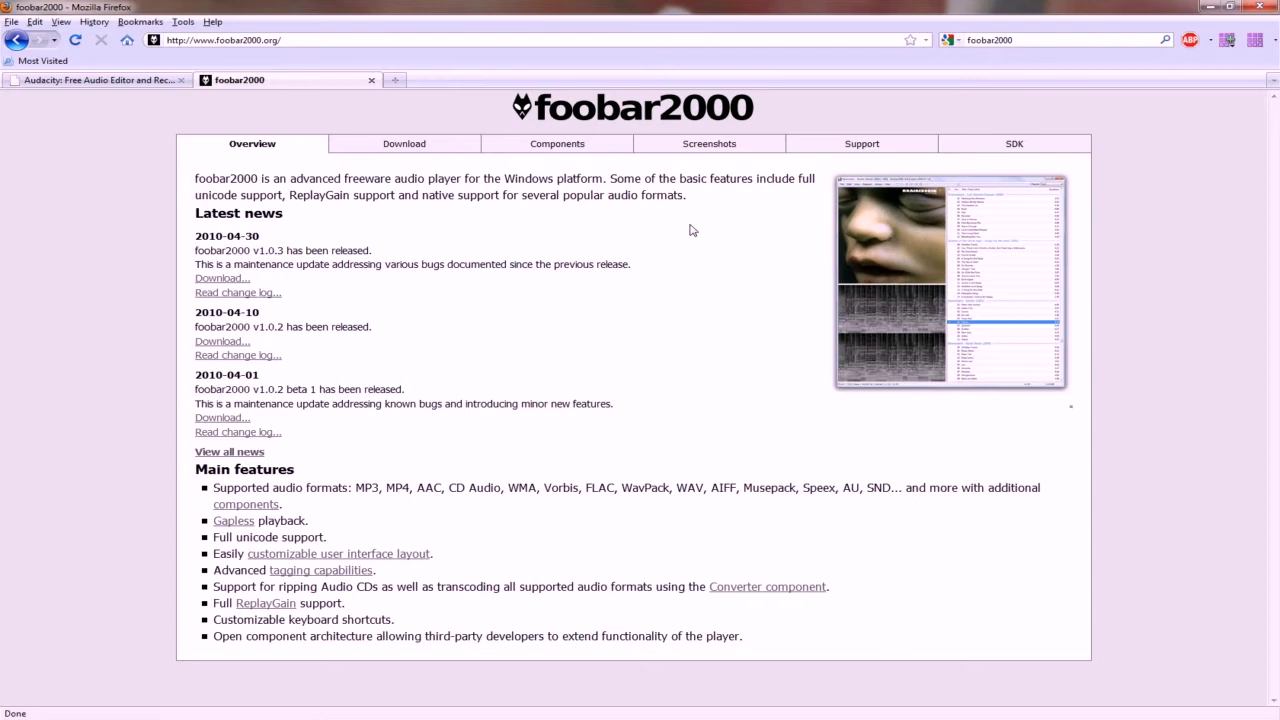
# Step: Minimize Firefox to reveal the desktop and the foobar2000 player
pyautogui.click(1208, 10)
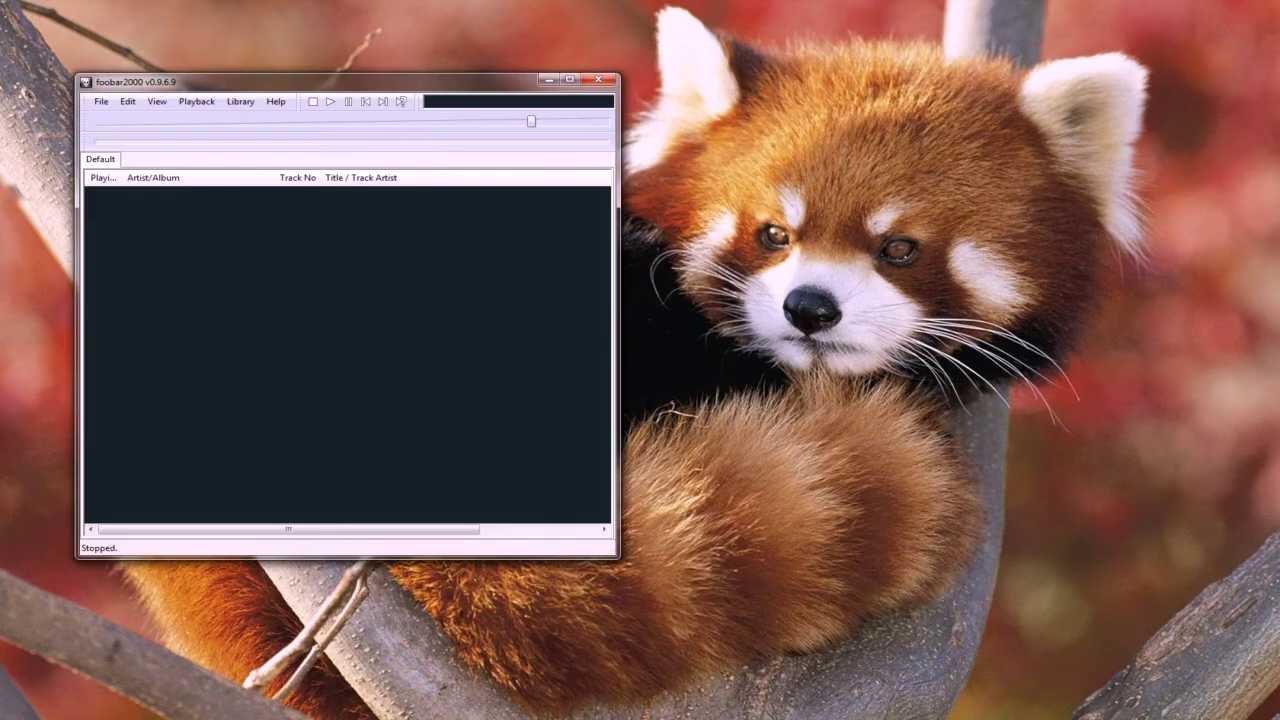
# Step: Add the audio CD's ten tracks to foobar2000's Default playlist
pyautogui.click(101, 101)
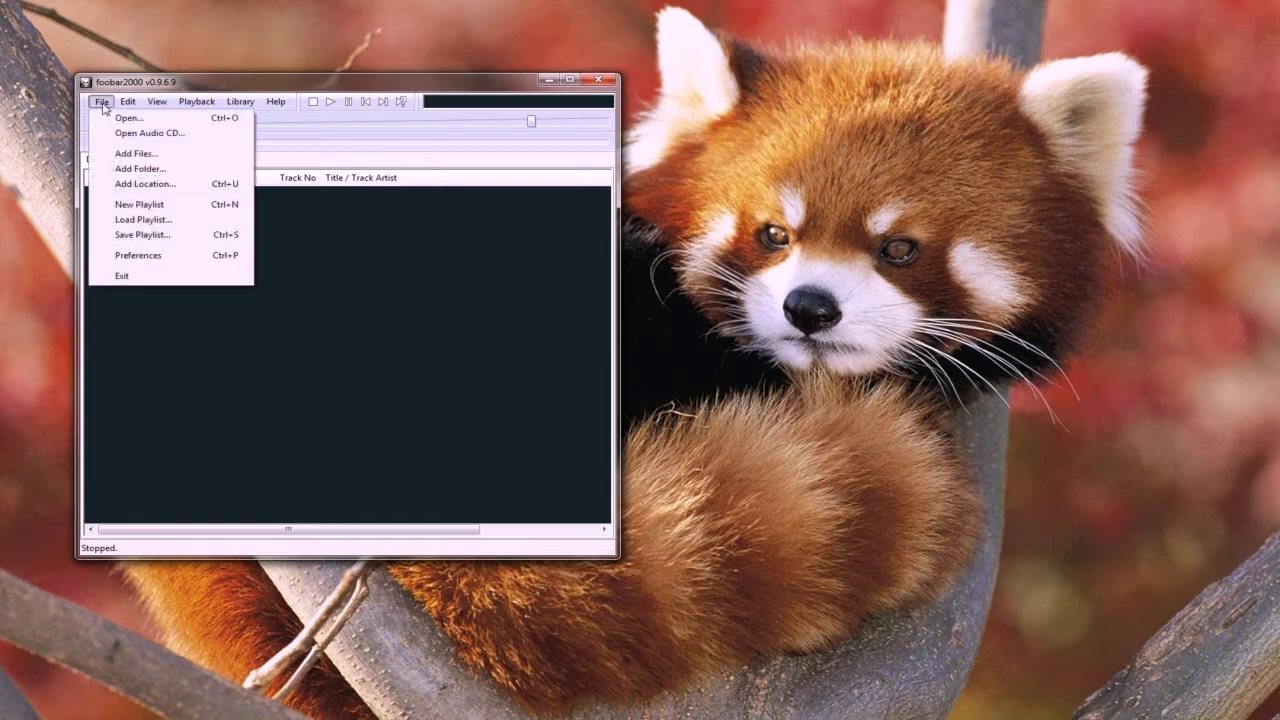
pyautogui.click(157, 136)
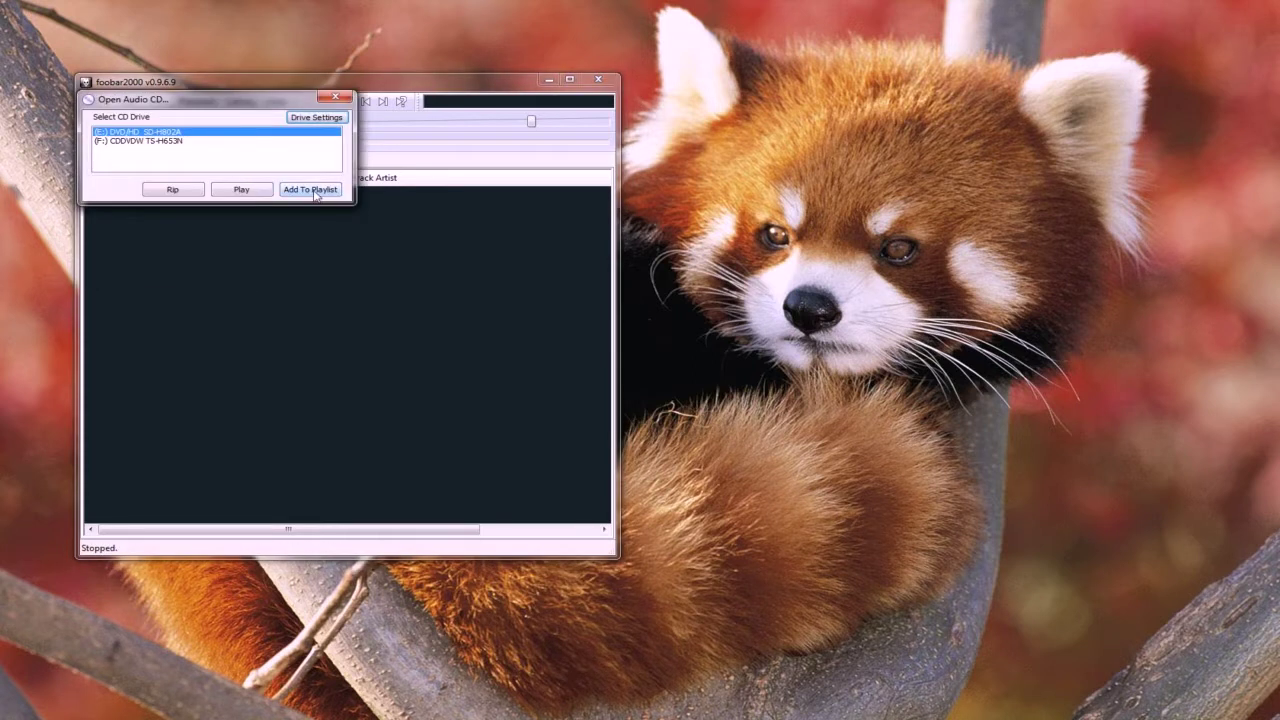
pyautogui.click(312, 190)
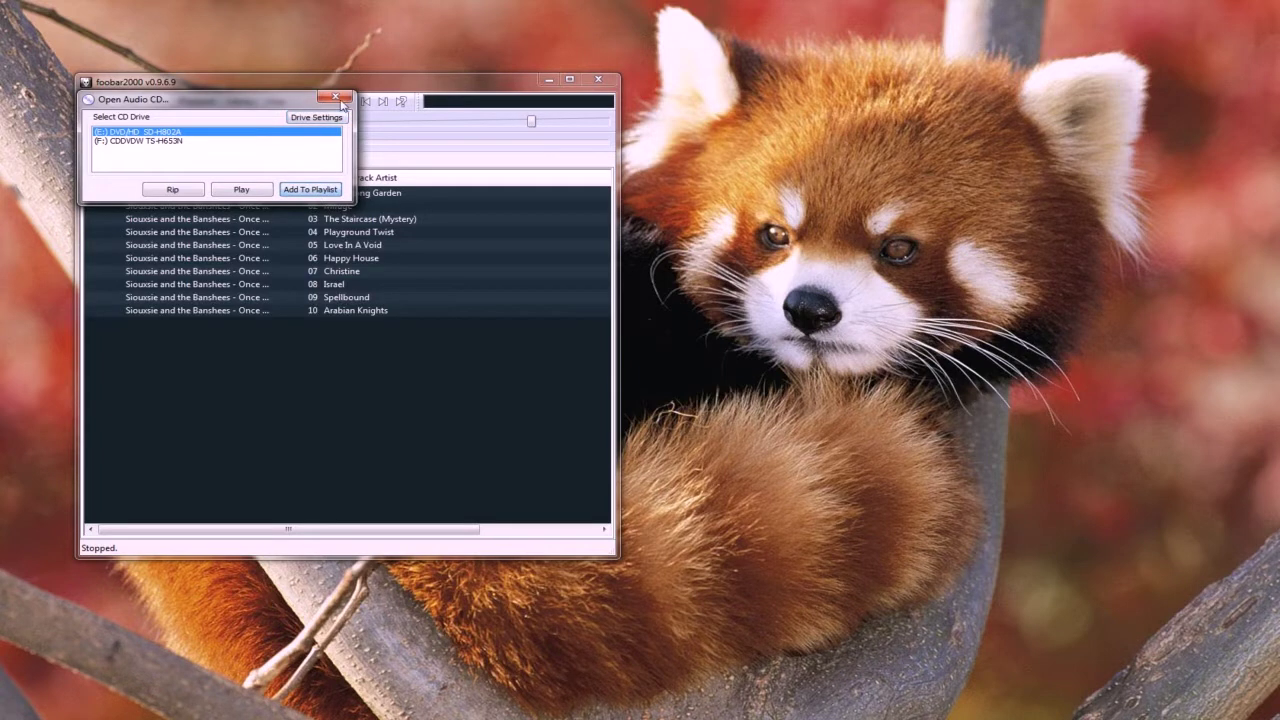
# Step: Select only the Happy House track and bring up its context menu
pyautogui.click(277, 365)
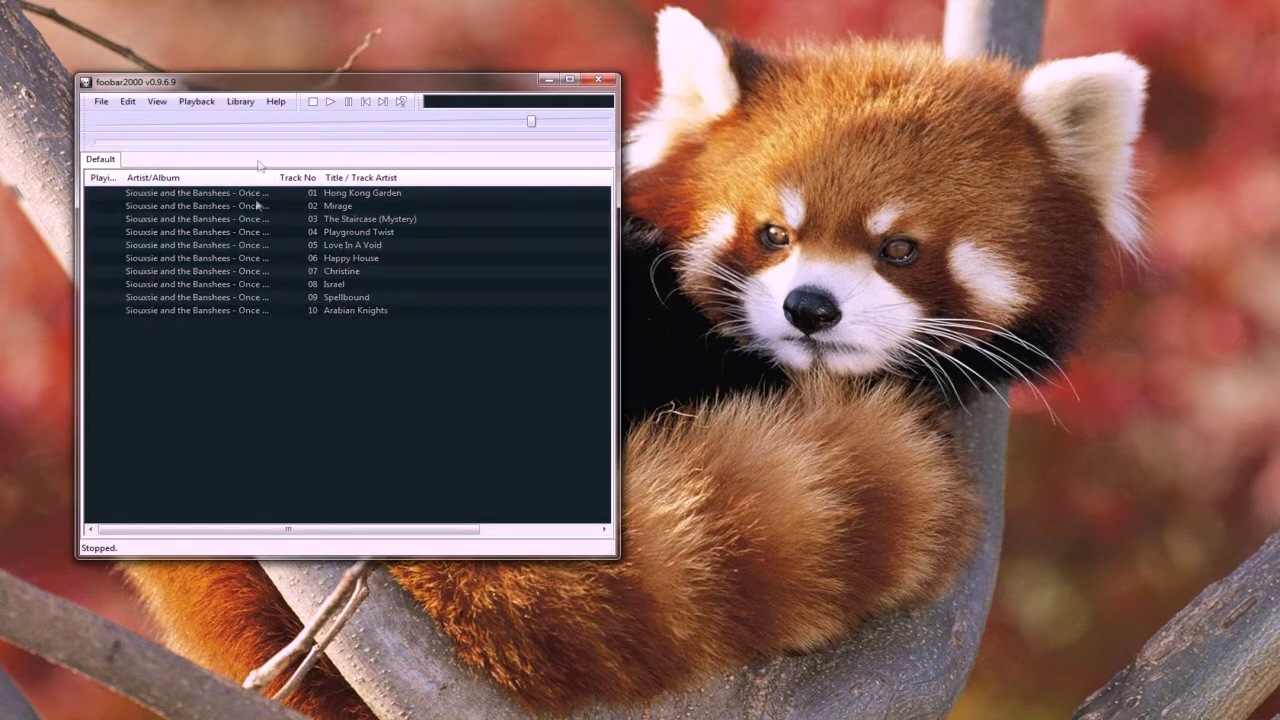
pyautogui.click(207, 258)
pyautogui.rightClick(217, 265)
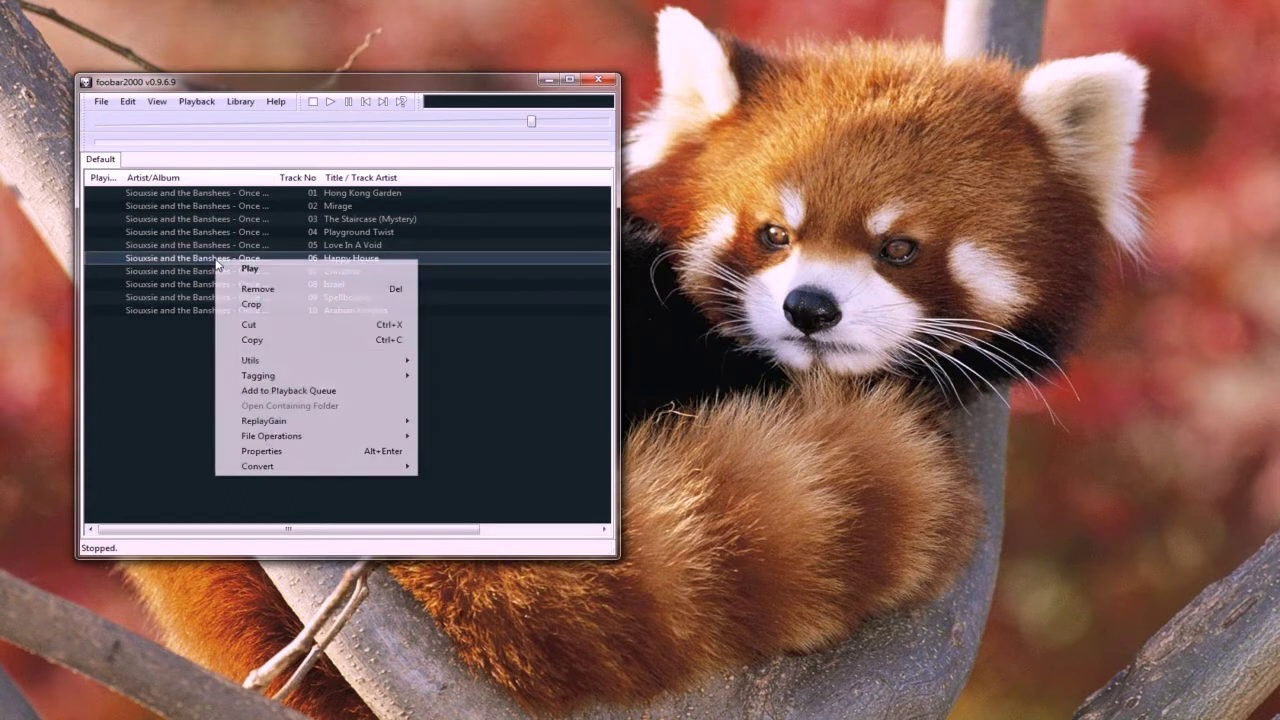
# Step: Convert Happy House with WAV output format into the Desktop folder
pyautogui.moveTo(289, 470)
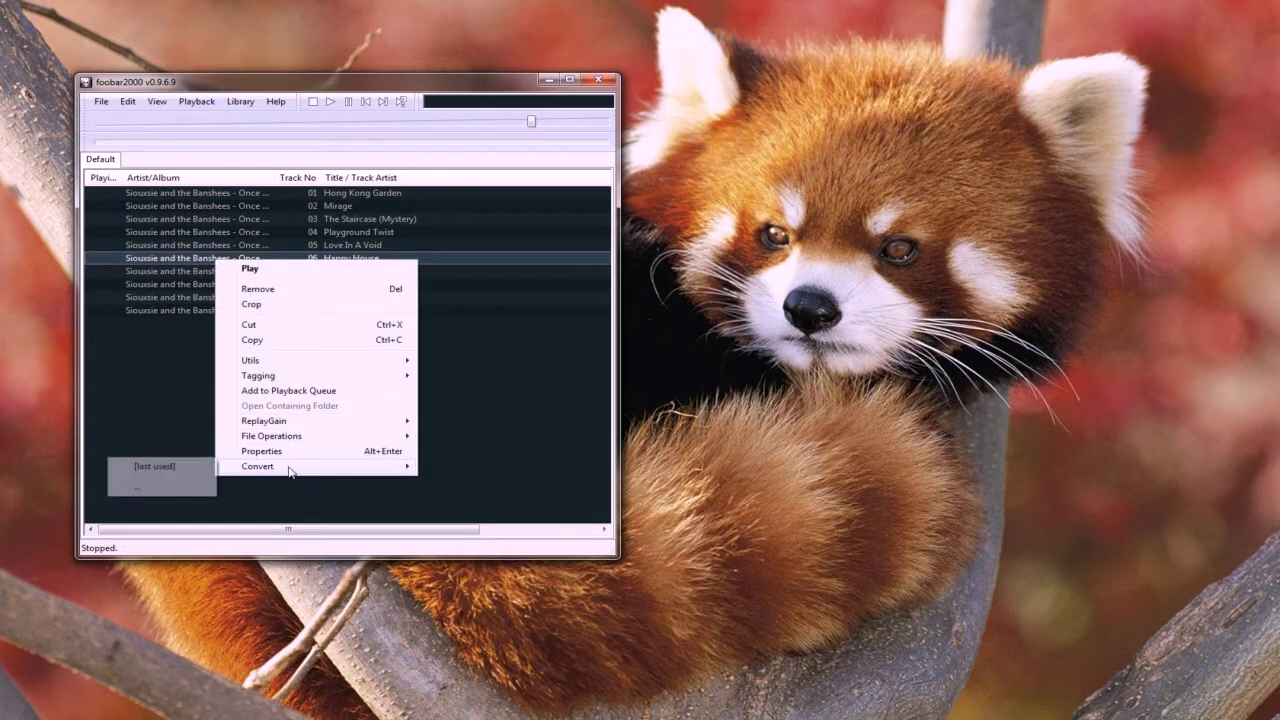
pyautogui.click(157, 493)
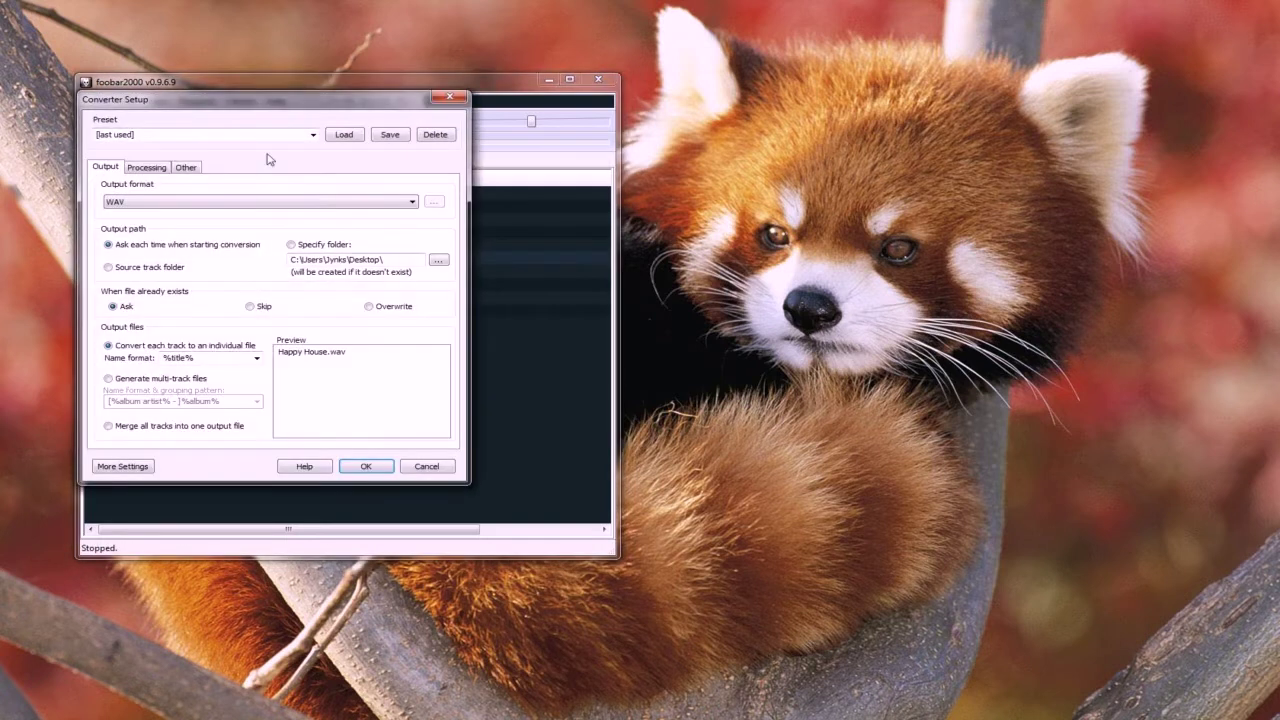
pyautogui.moveTo(292, 109); pyautogui.dragTo(328, 105)
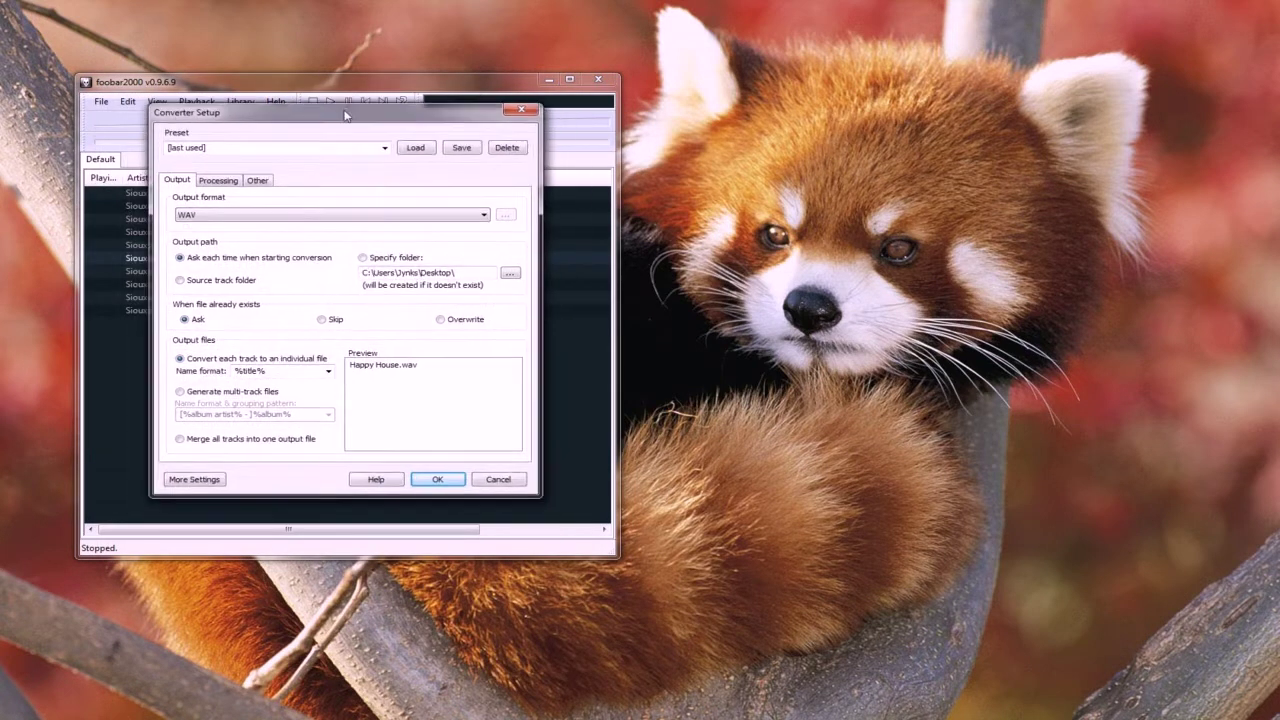
pyautogui.click(260, 215)
pyautogui.click(252, 218)
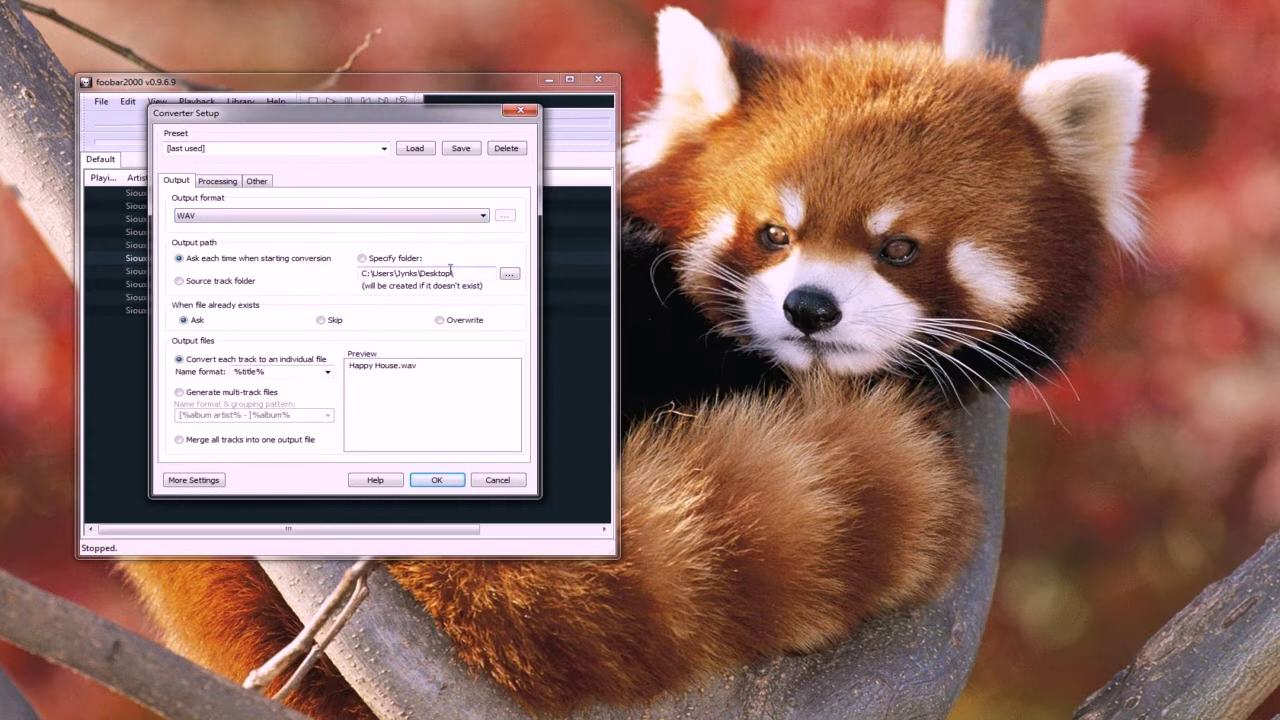
pyautogui.doubleClick(466, 273)
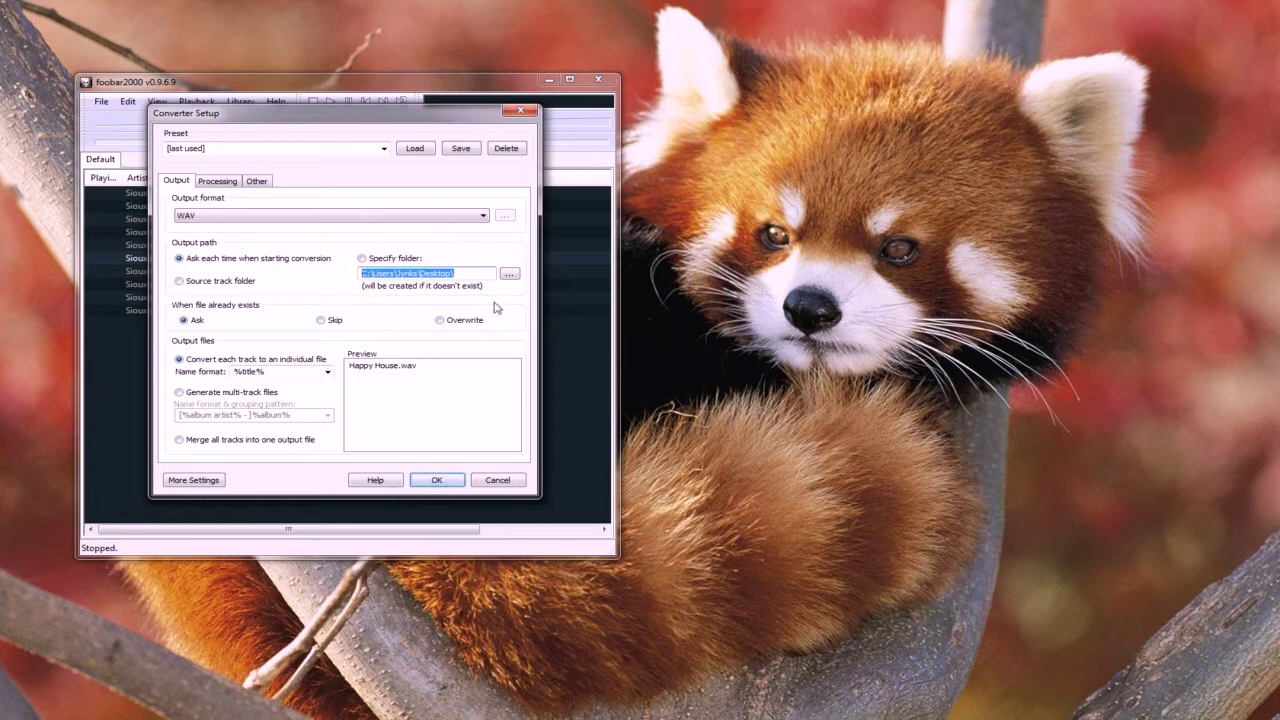
pyautogui.click(438, 481)
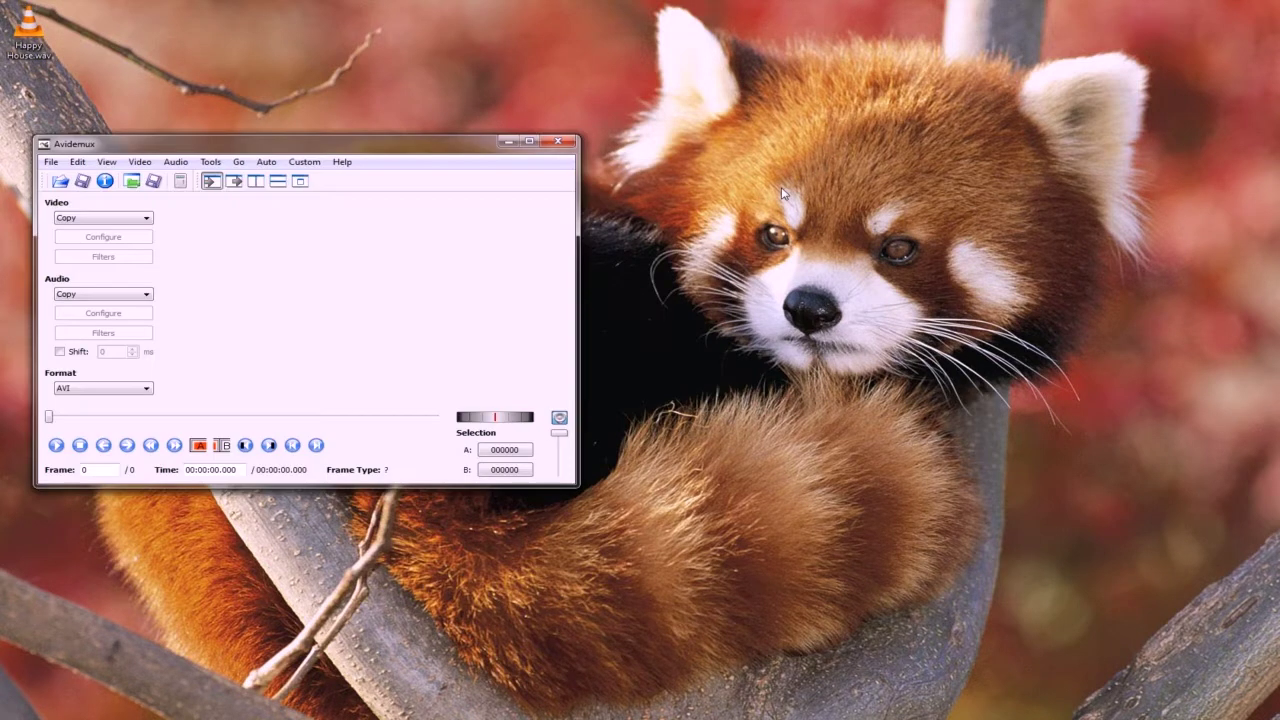
# Step: Drop demo.avi from the Tutorial folder into Avidemux, declining H.264 safe mode
pyautogui.moveTo(395, 150); pyautogui.dragTo(374, 145)
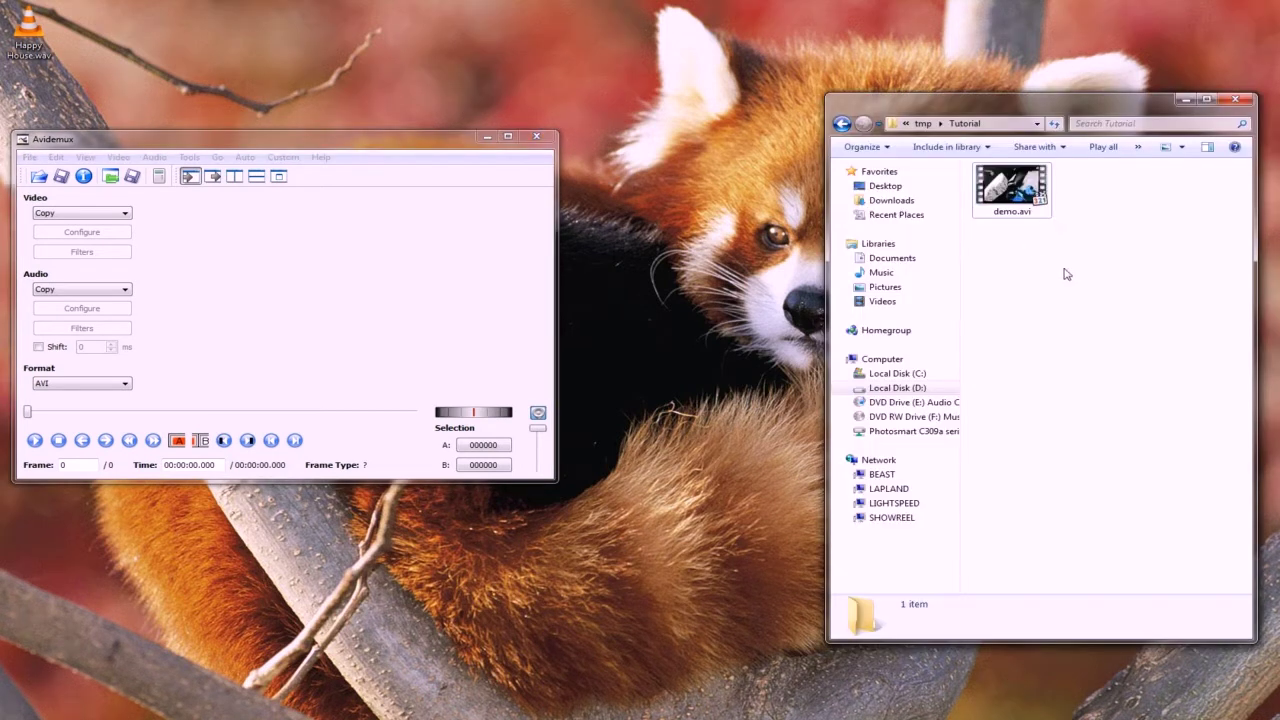
pyautogui.click(1018, 203)
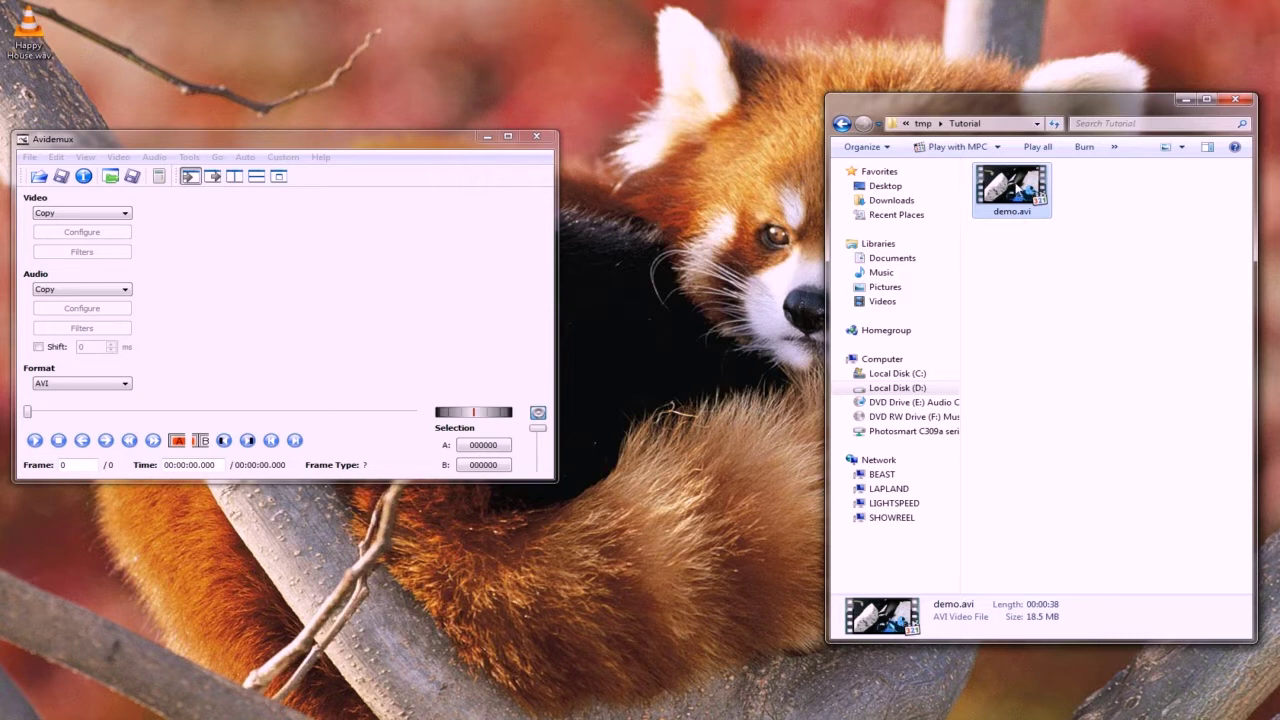
pyautogui.moveTo(1017, 186); pyautogui.dragTo(244, 273)
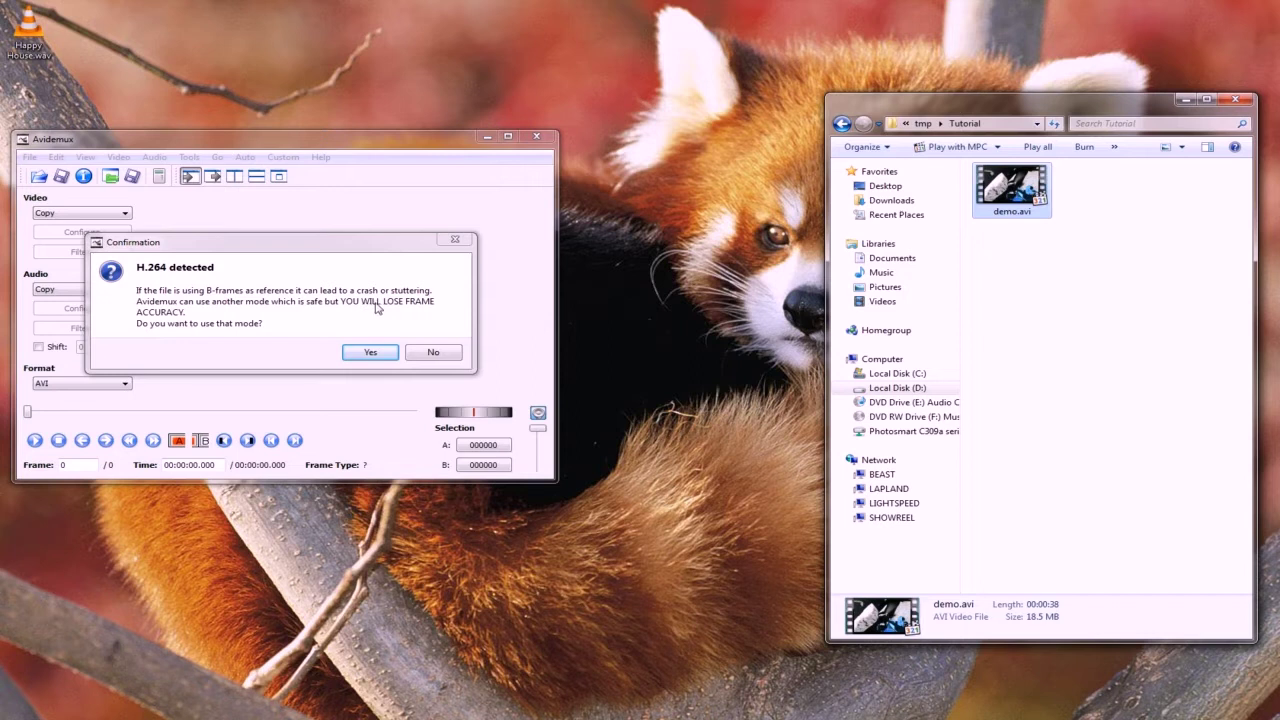
pyautogui.click(433, 353)
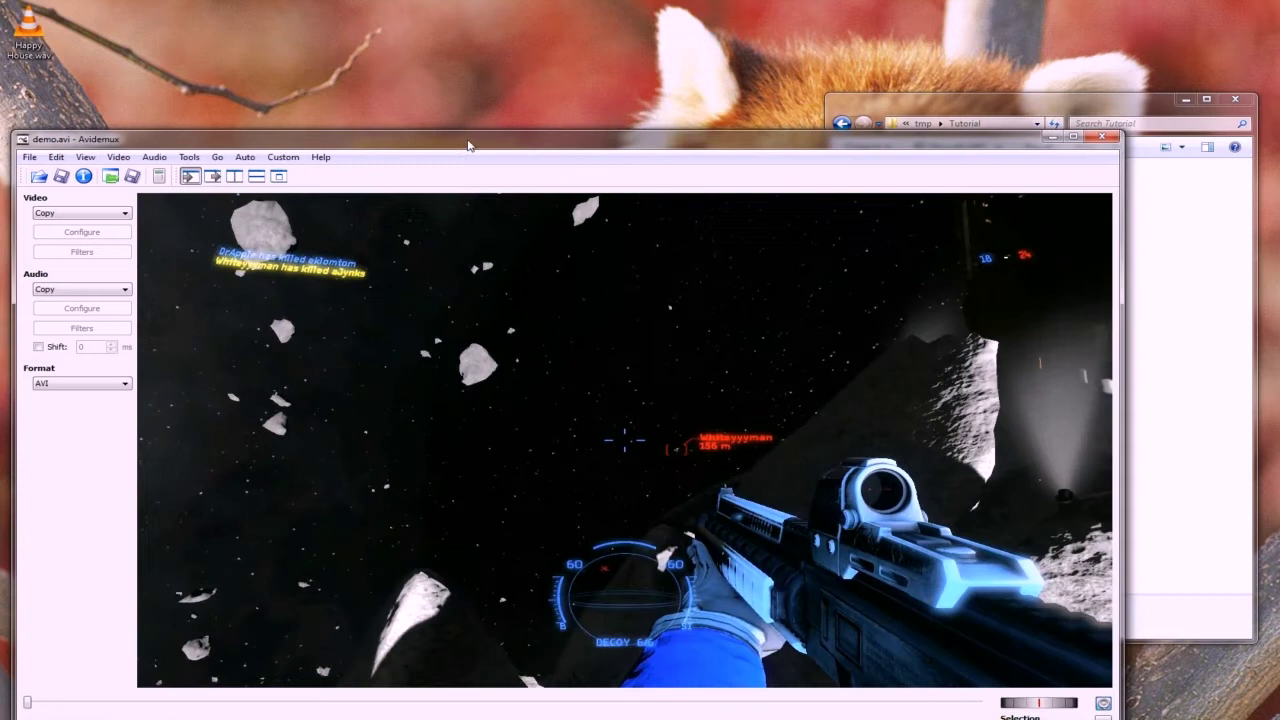
pyautogui.moveTo(470, 144); pyautogui.dragTo(468, 78)
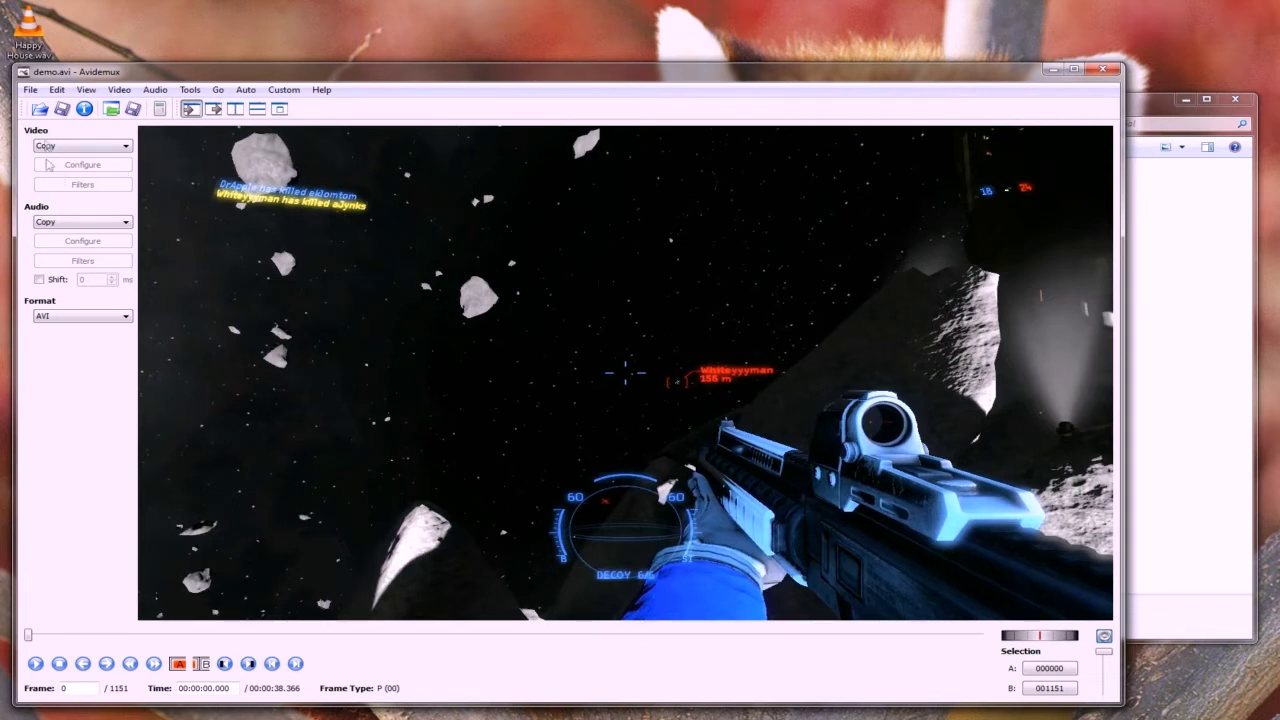
# Step: Set the audio codec to PCM and save the audio track as demo.wav
pyautogui.click(103, 222)
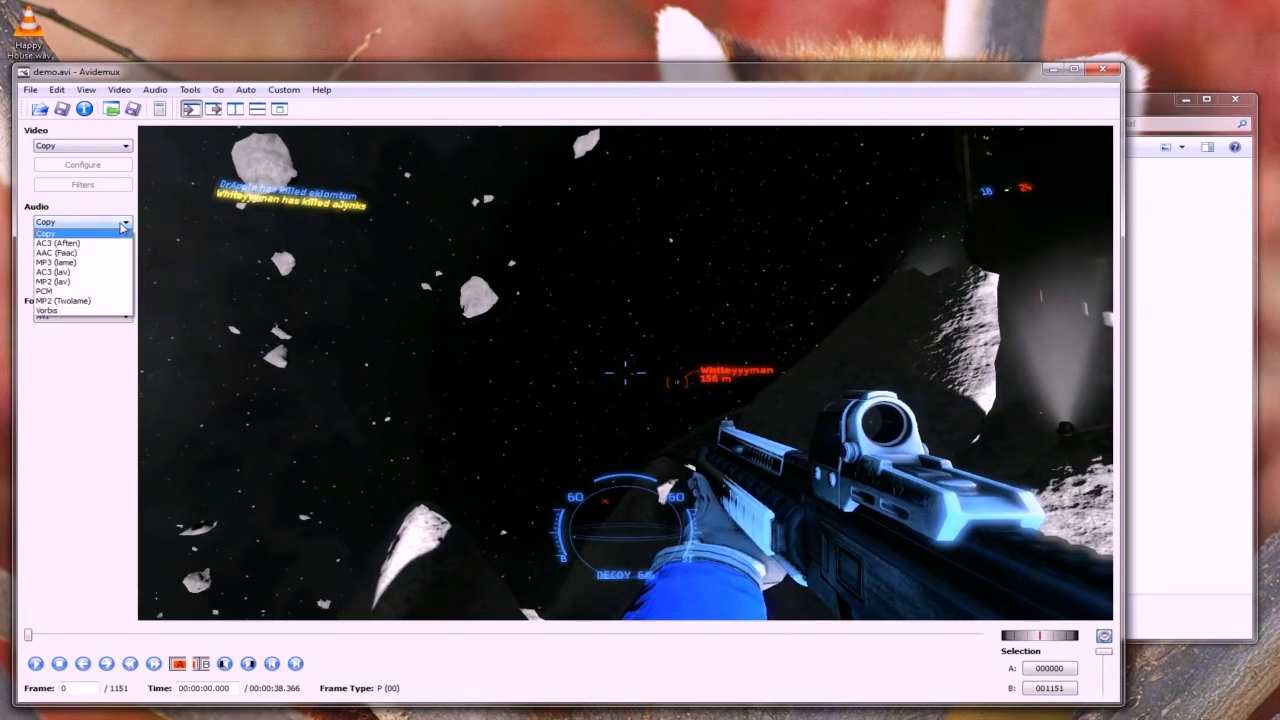
pyautogui.click(103, 292)
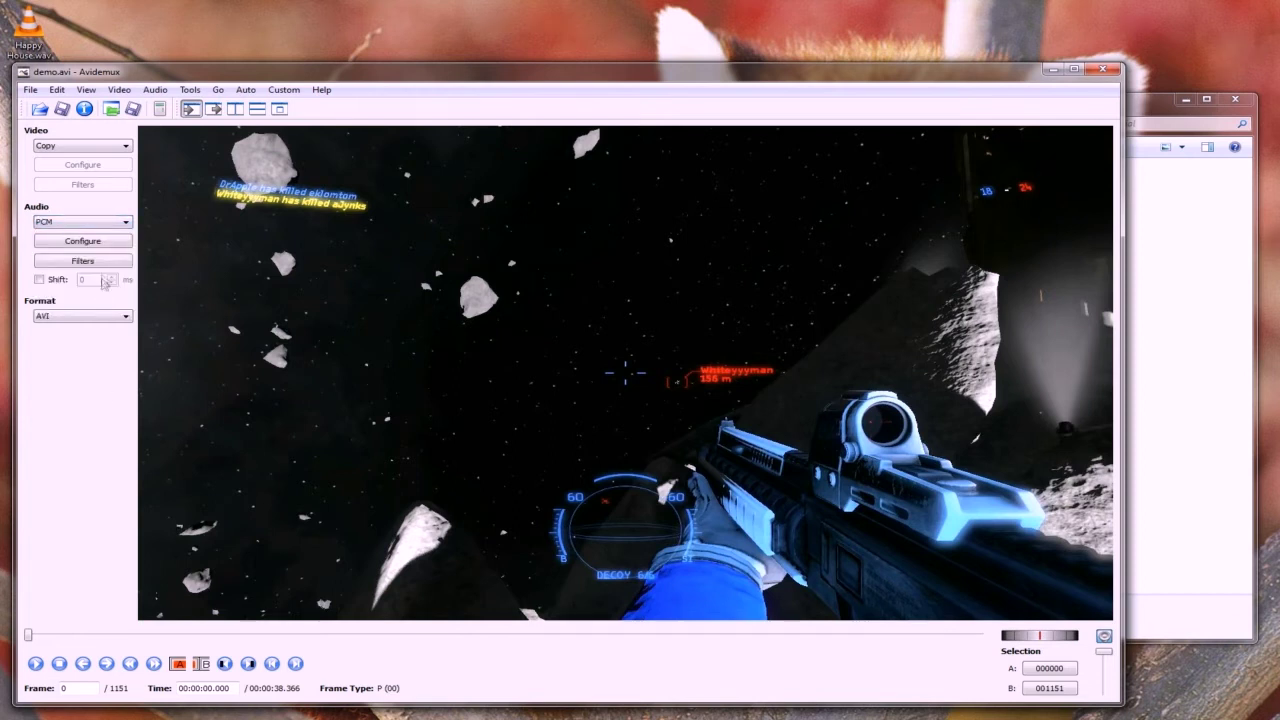
pyautogui.click(158, 91)
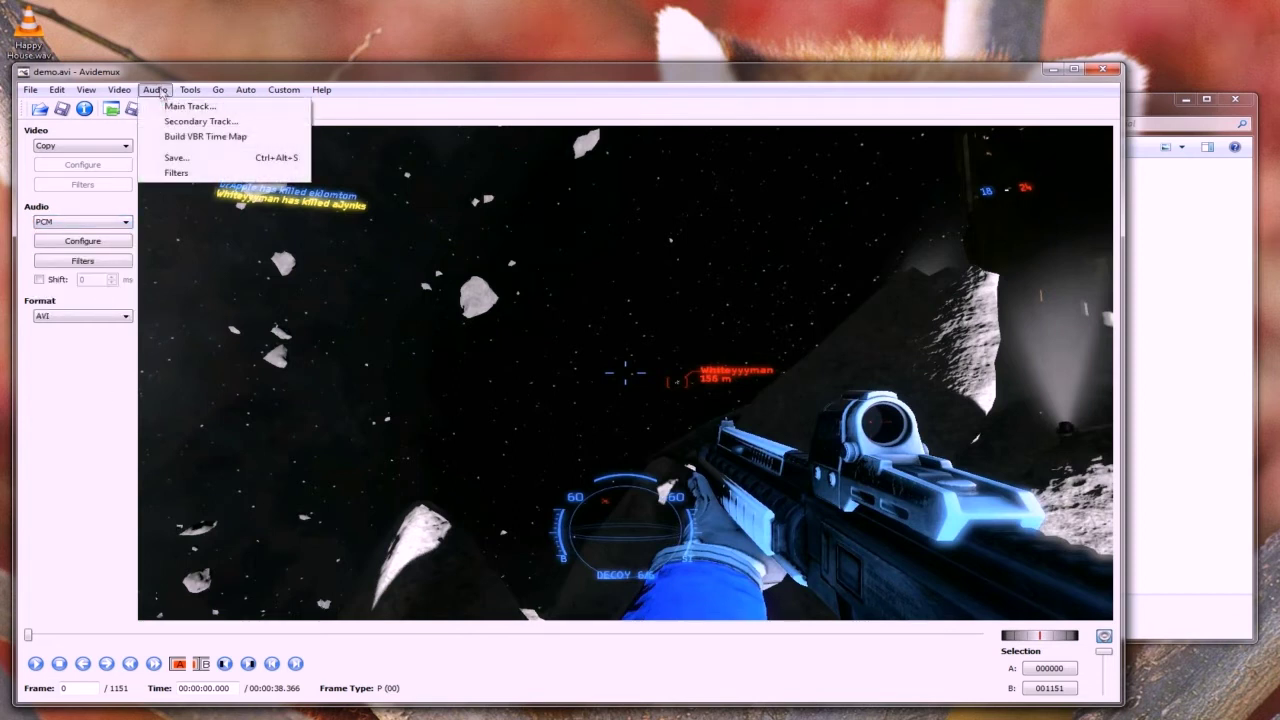
pyautogui.click(180, 158)
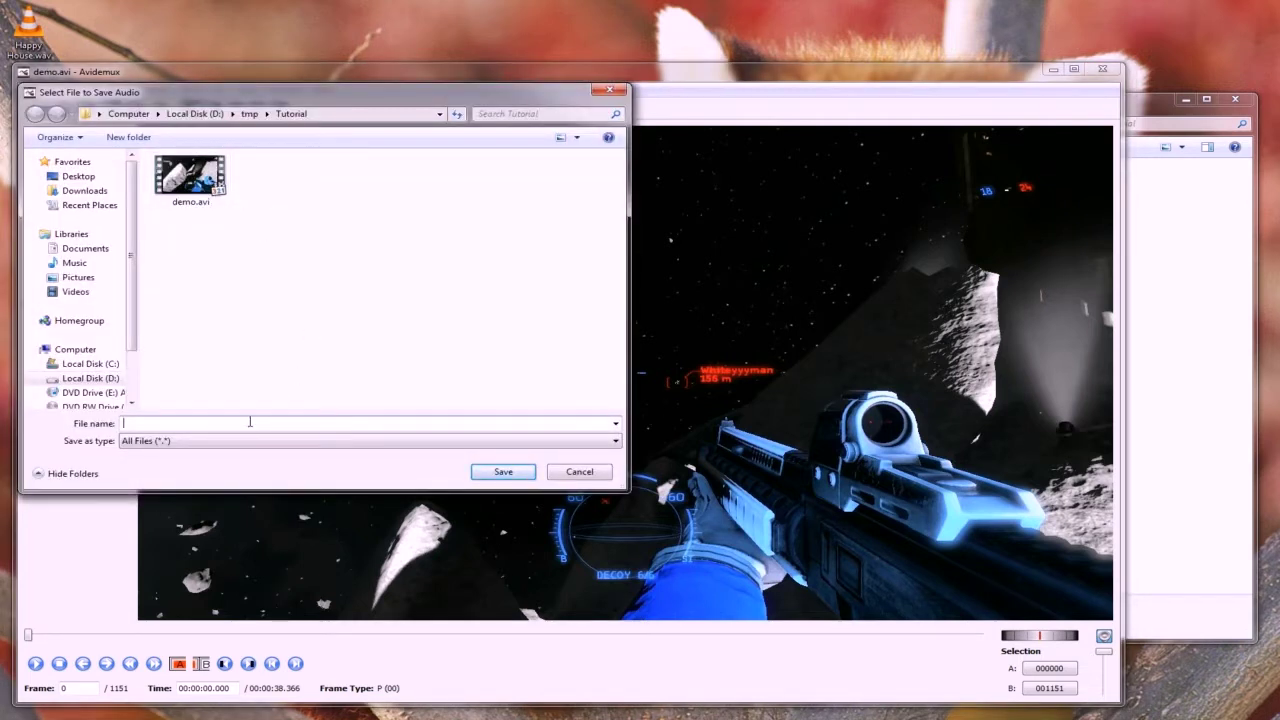
pyautogui.write('demo.')
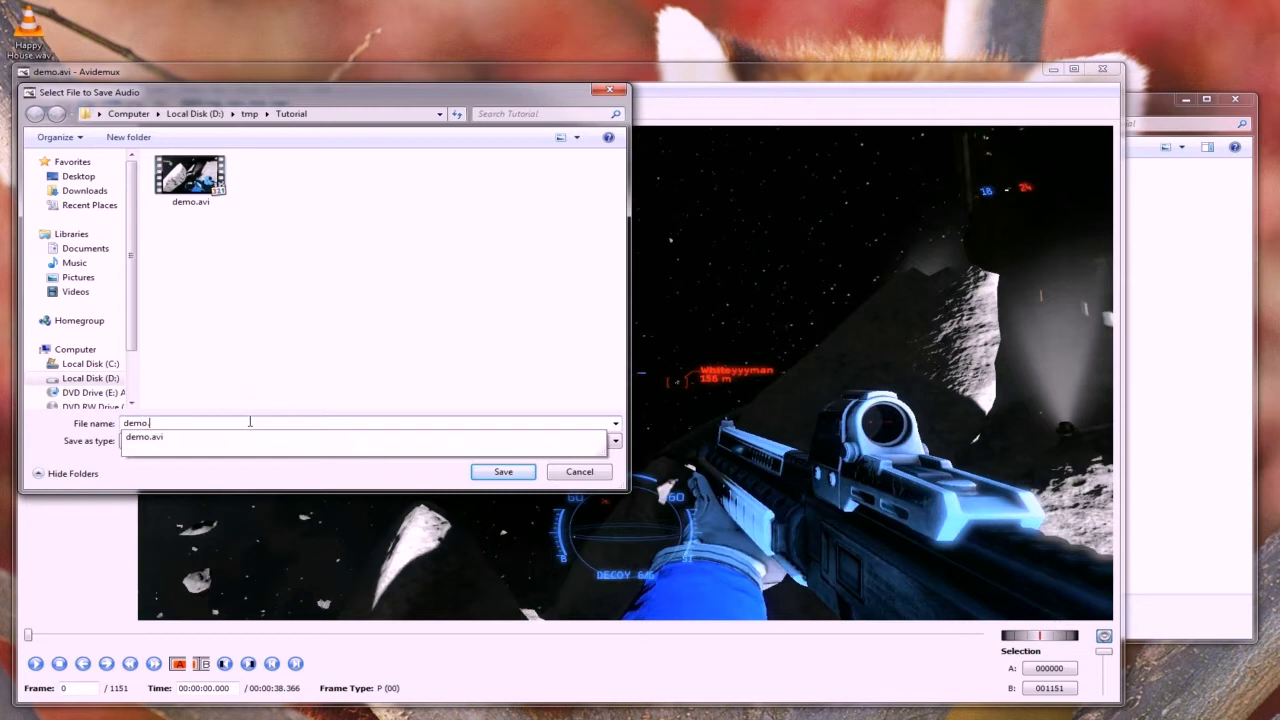
pyautogui.write('wav')
pyautogui.click(503, 471)
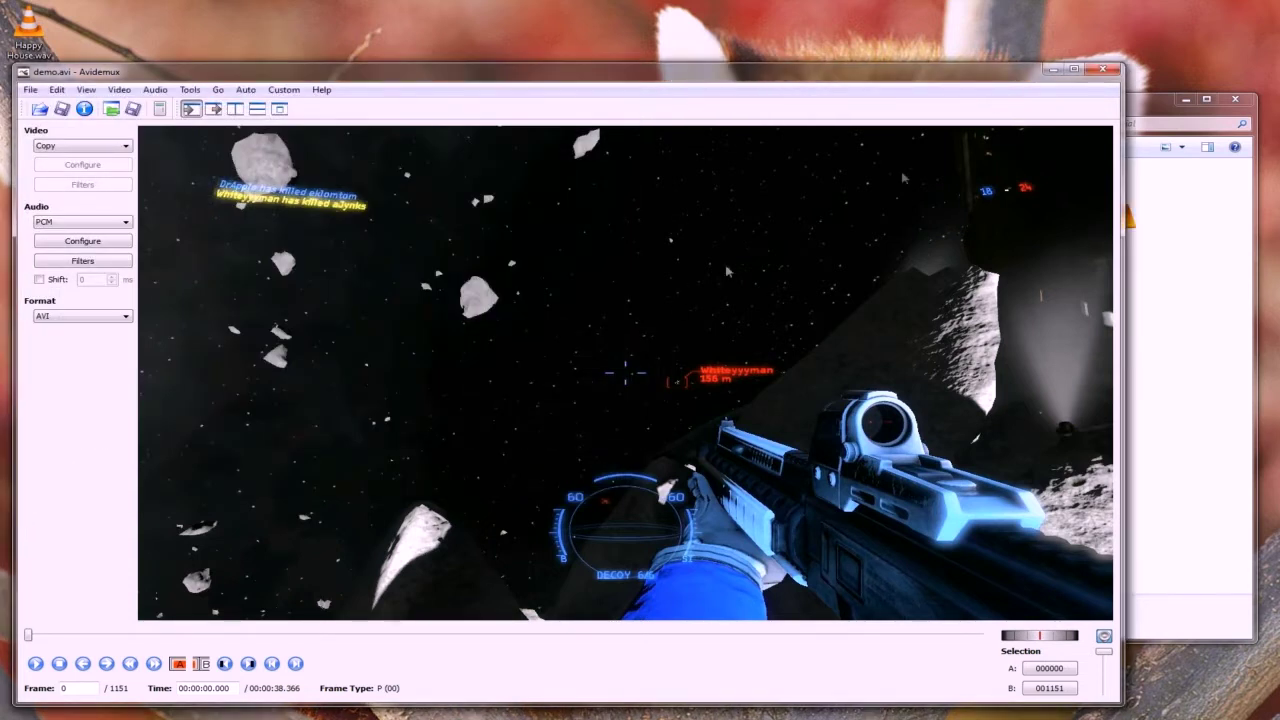
# Step: Close Avidemux and minimize Firefox from the Audacity tab to reveal Audacity
pyautogui.click(1100, 71)
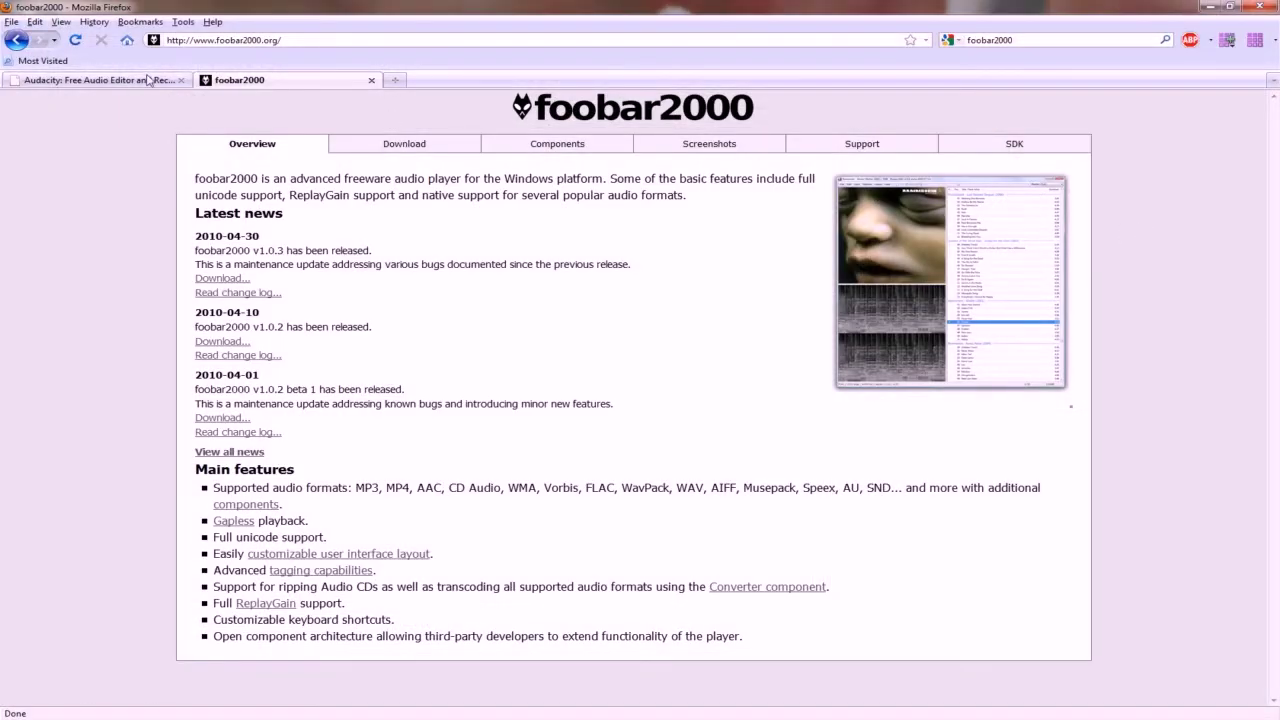
pyautogui.click(95, 80)
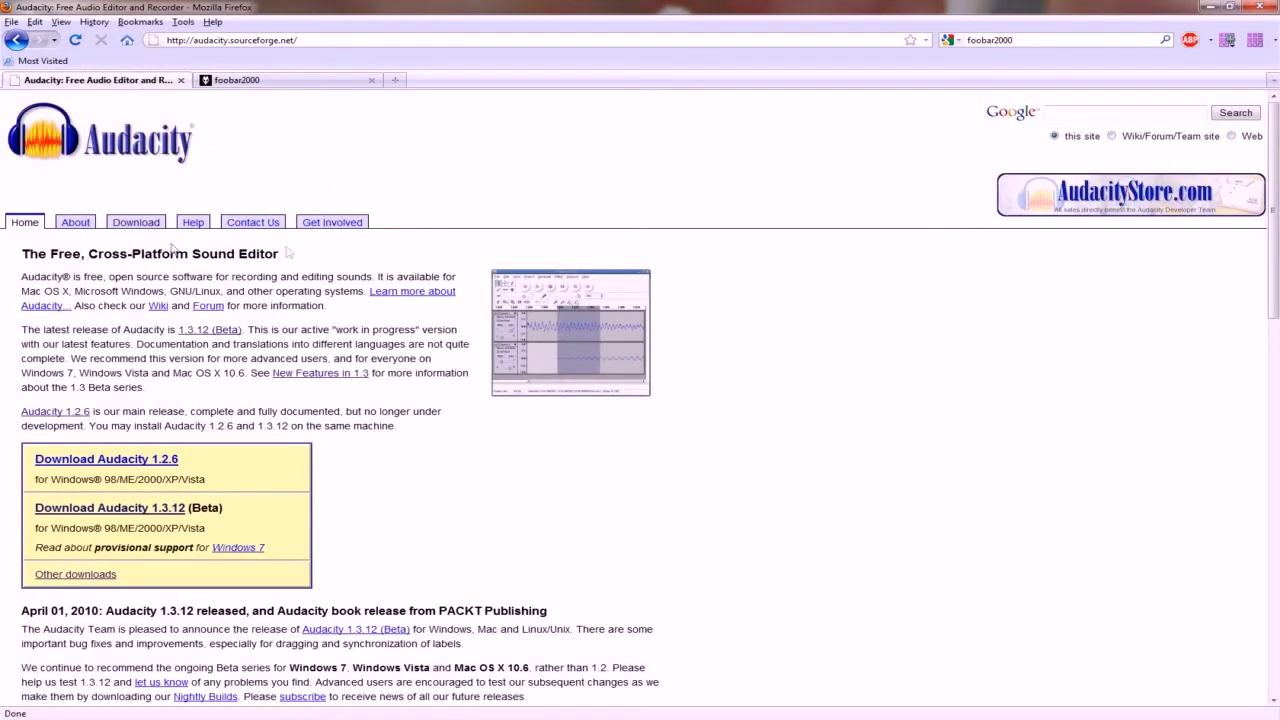
pyautogui.click(1207, 8)
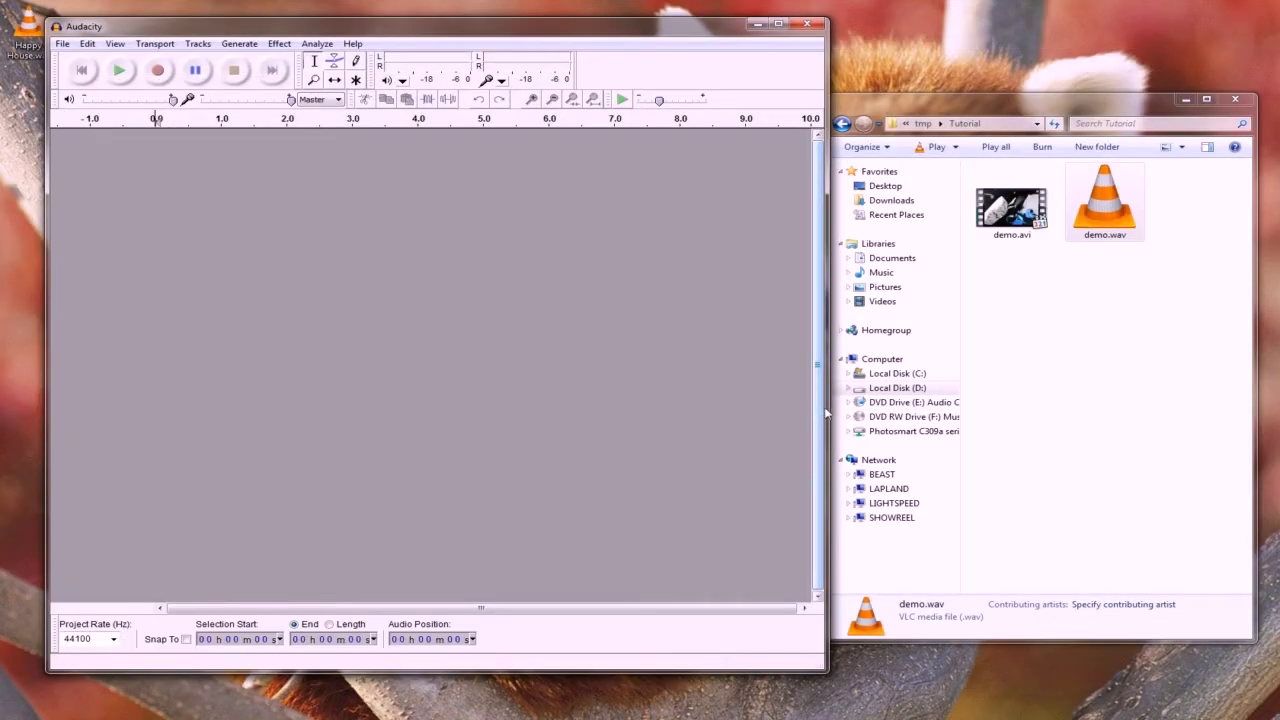
# Step: Import Happy House.wav from the desktop into Audacity
pyautogui.moveTo(827, 408)
pyautogui.mouseDown()
pyautogui.moveTo(883, 408)
pyautogui.moveTo(825, 408)
pyautogui.mouseUp()
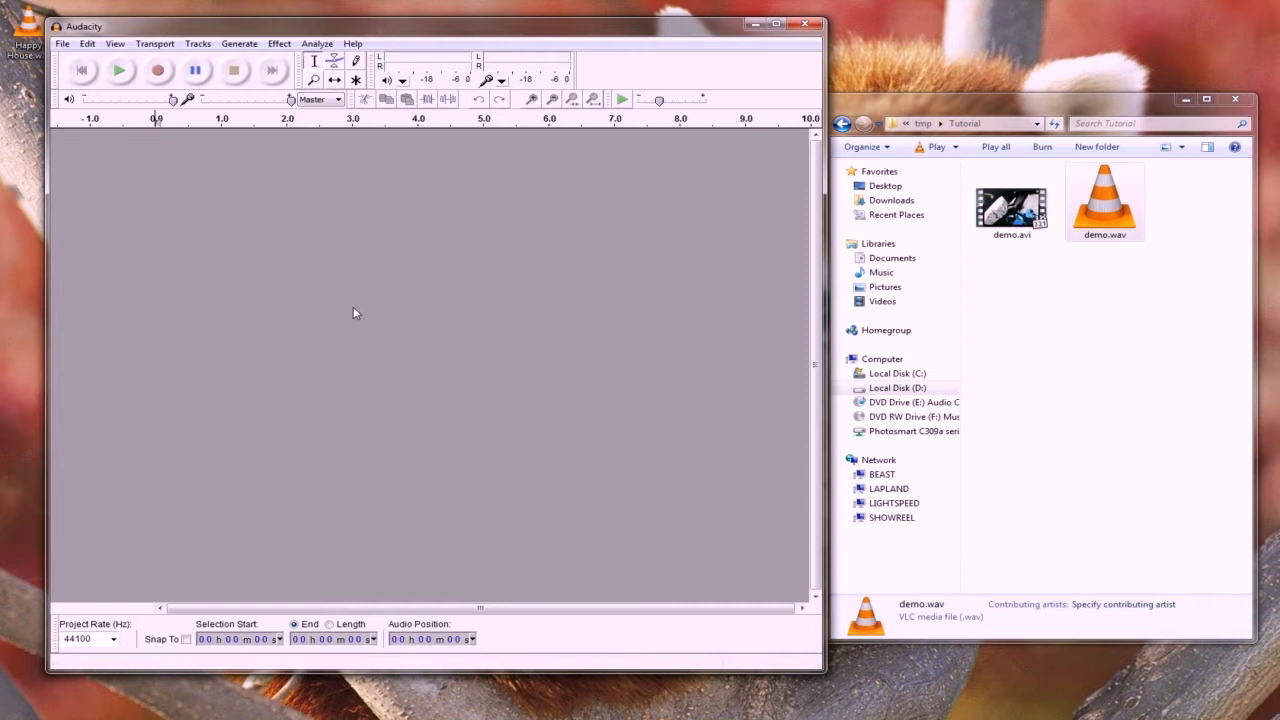
pyautogui.click(1072, 342)
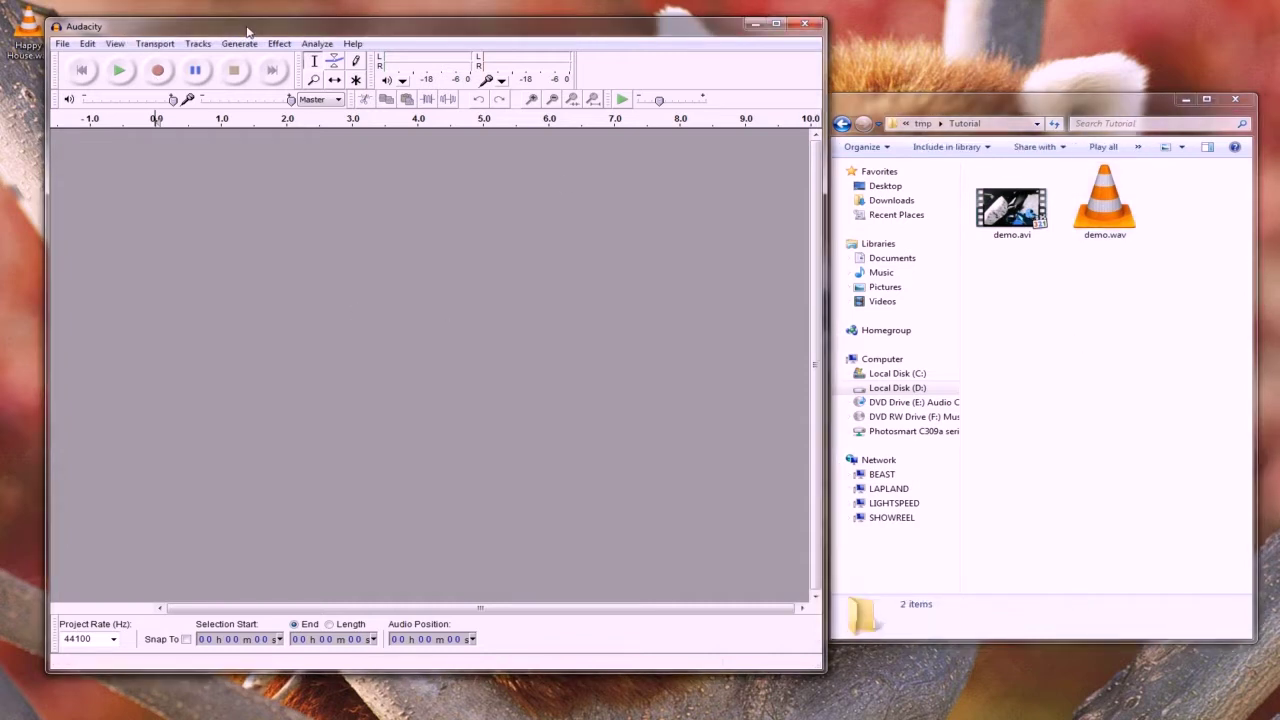
pyautogui.moveTo(200, 27); pyautogui.dragTo(217, 25)
pyautogui.moveTo(40, 40); pyautogui.dragTo(236, 244)
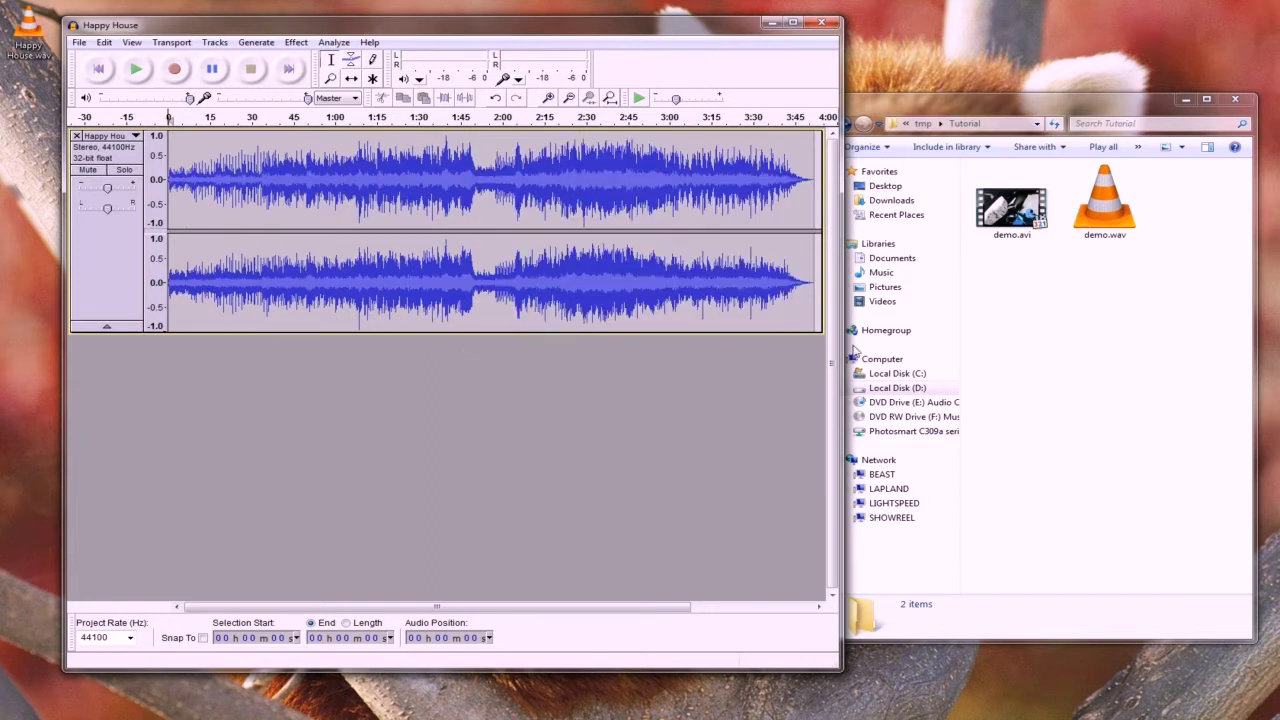
# Step: Import demo.wav from the Tutorial folder as a second track below Happy House
pyautogui.click(1151, 314)
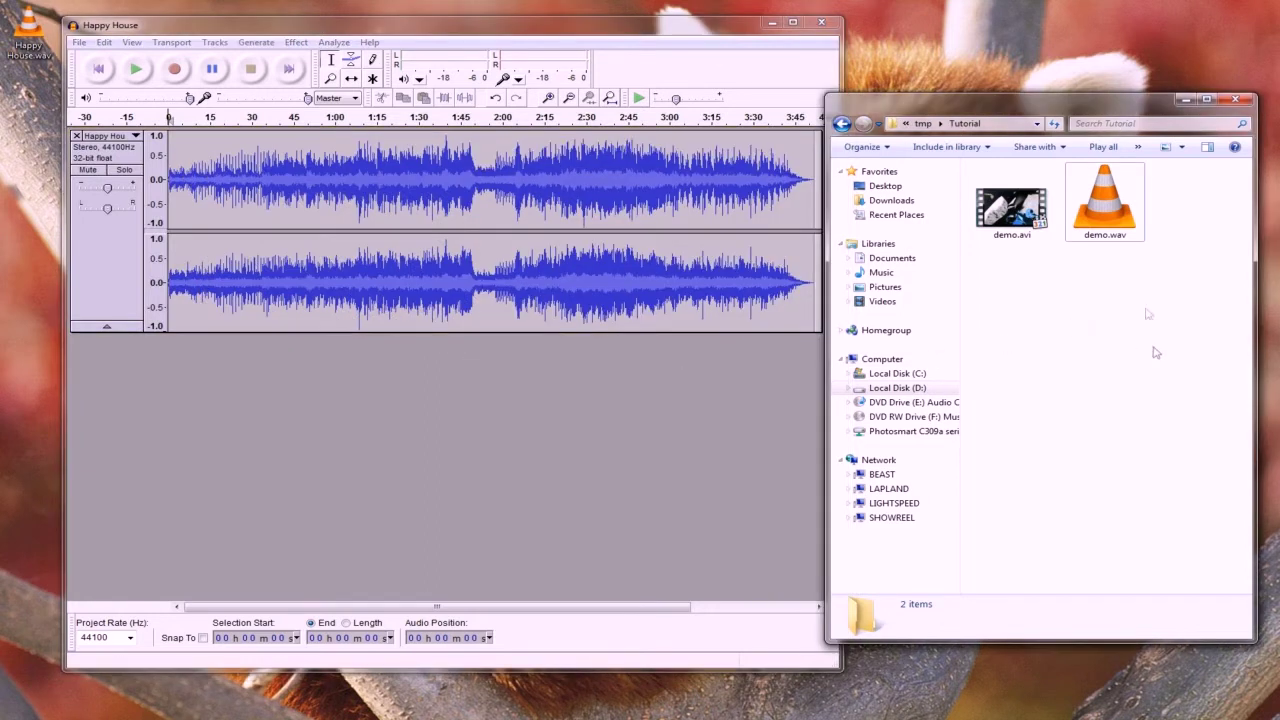
pyautogui.click(1107, 207)
pyautogui.moveTo(1107, 207); pyautogui.dragTo(622, 404)
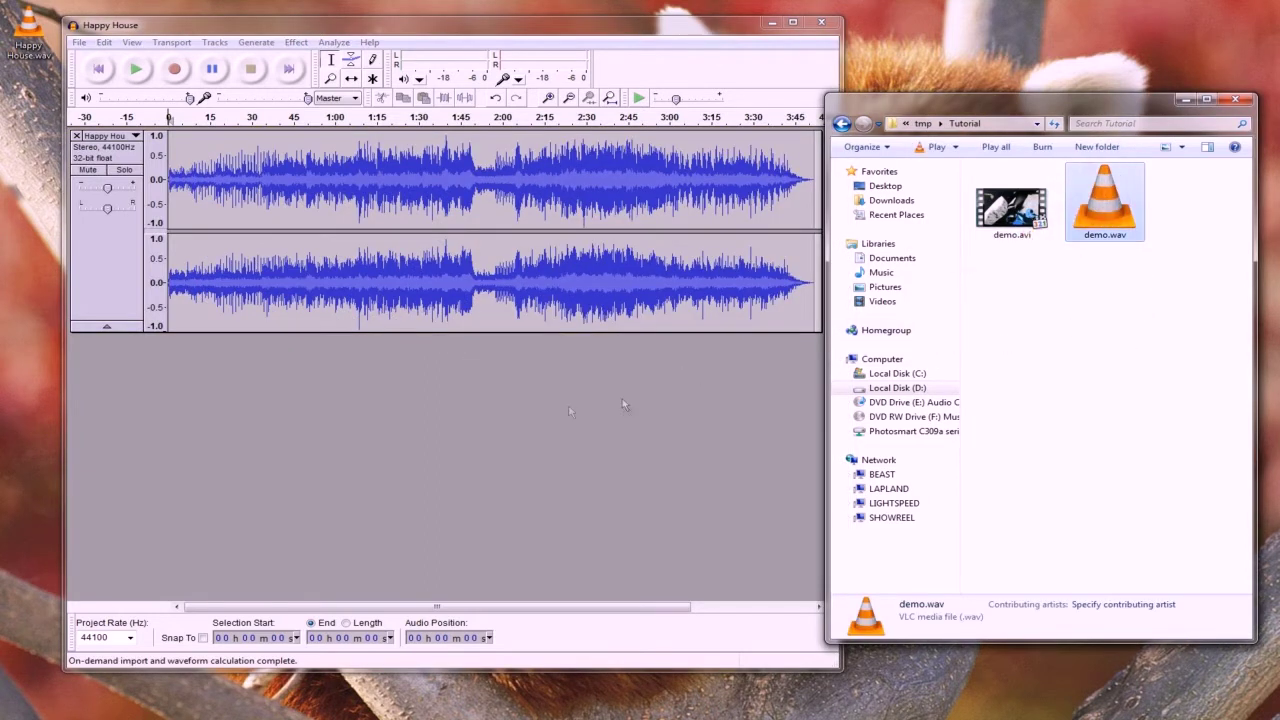
pyautogui.moveTo(463, 444); pyautogui.dragTo(460, 434)
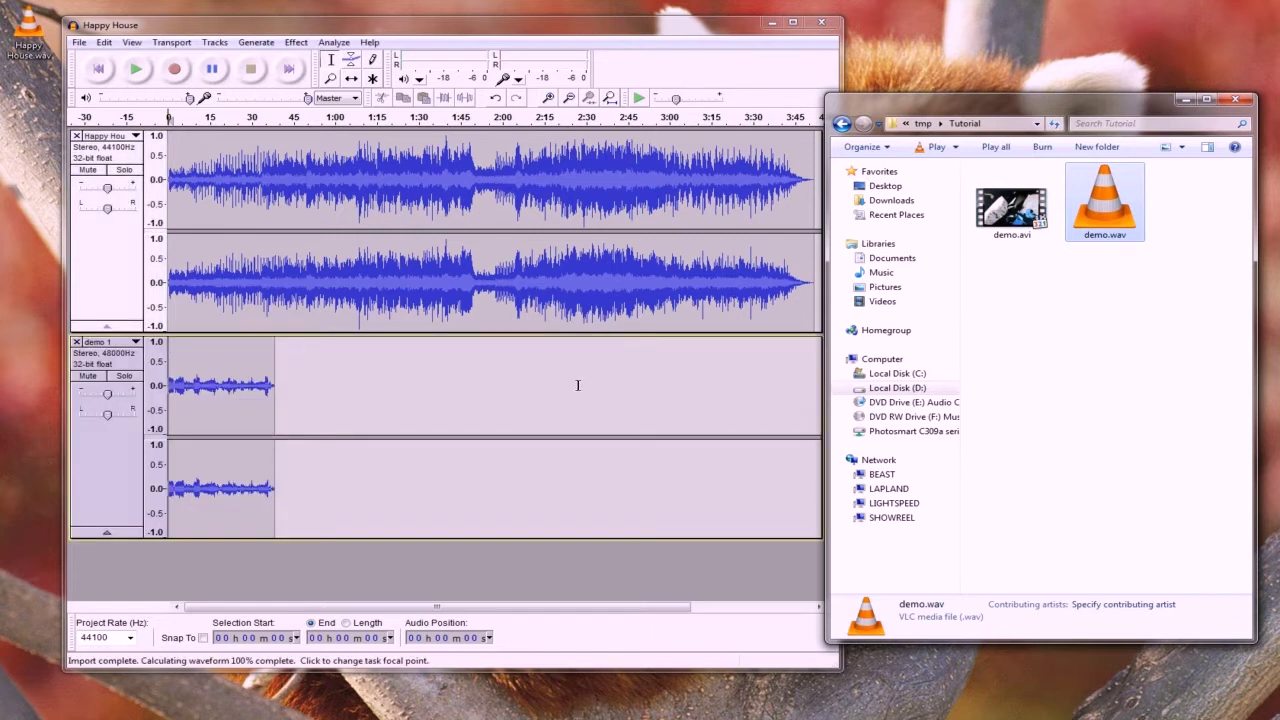
# Step: Open the Mixer Board and start playing both tracks together
pyautogui.click(131, 42)
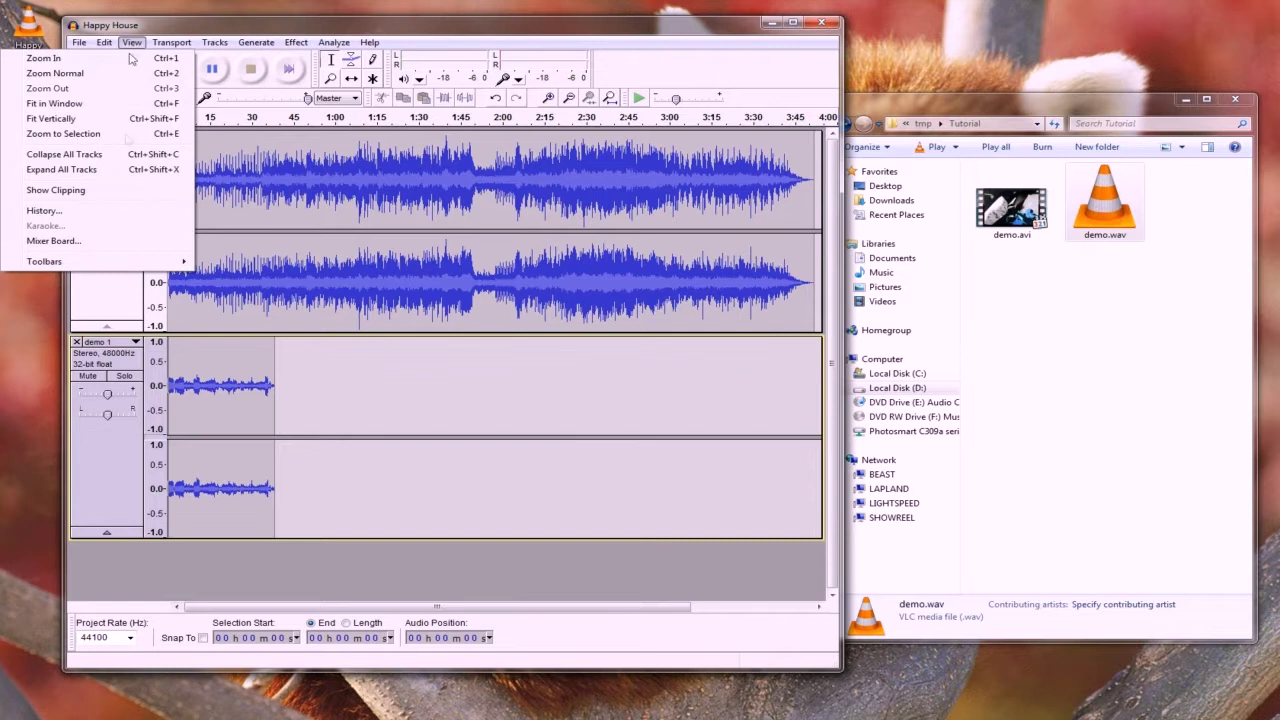
pyautogui.click(103, 243)
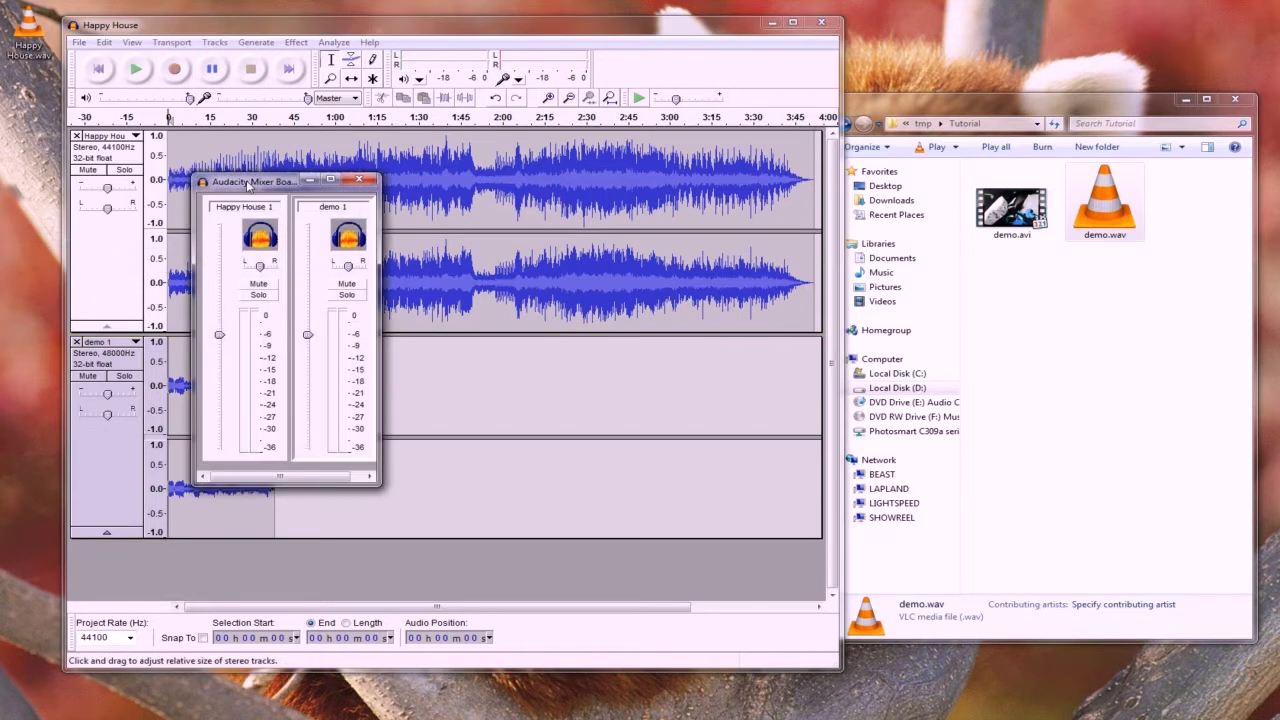
pyautogui.moveTo(248, 183); pyautogui.dragTo(907, 197)
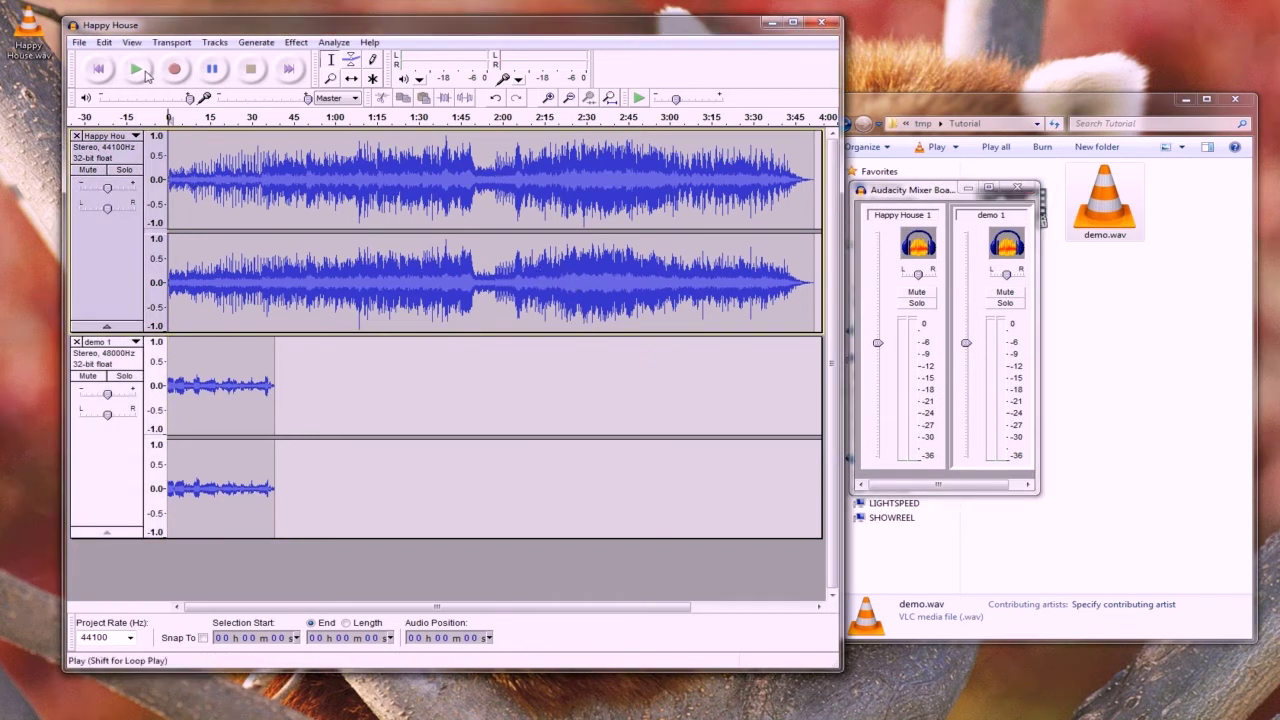
pyautogui.click(144, 73)
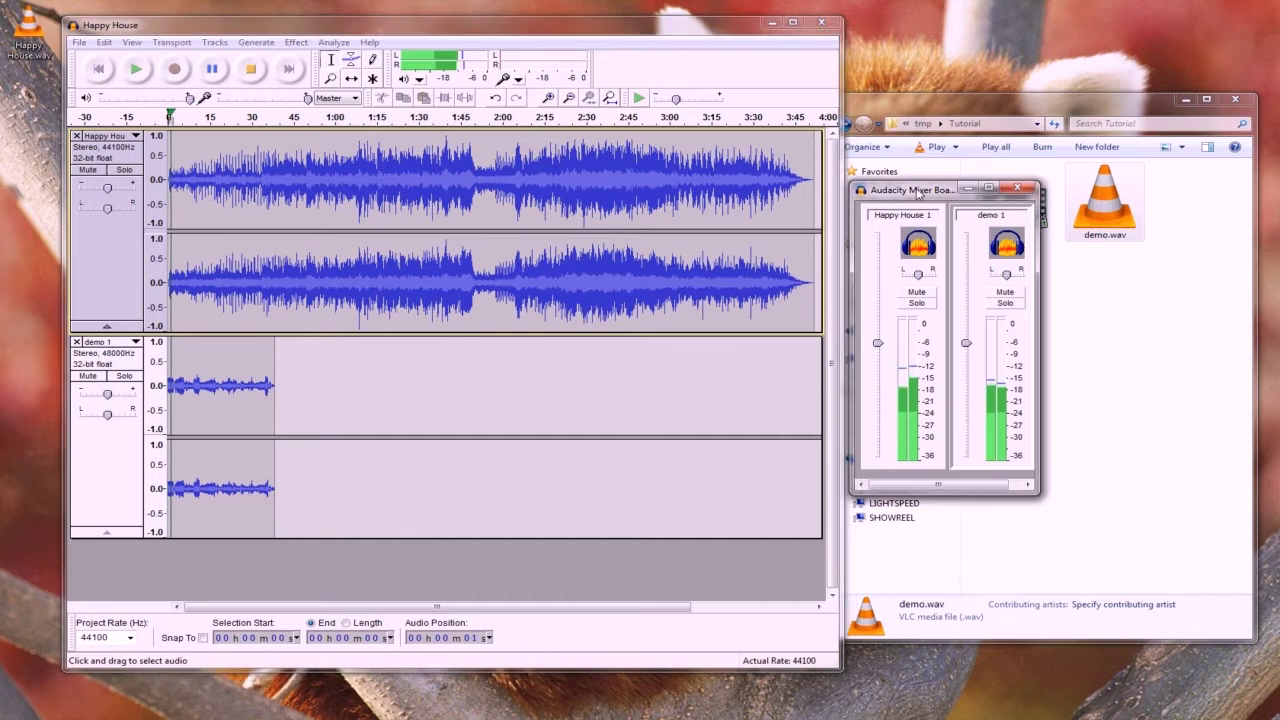
pyautogui.moveTo(918, 192); pyautogui.dragTo(553, 168)
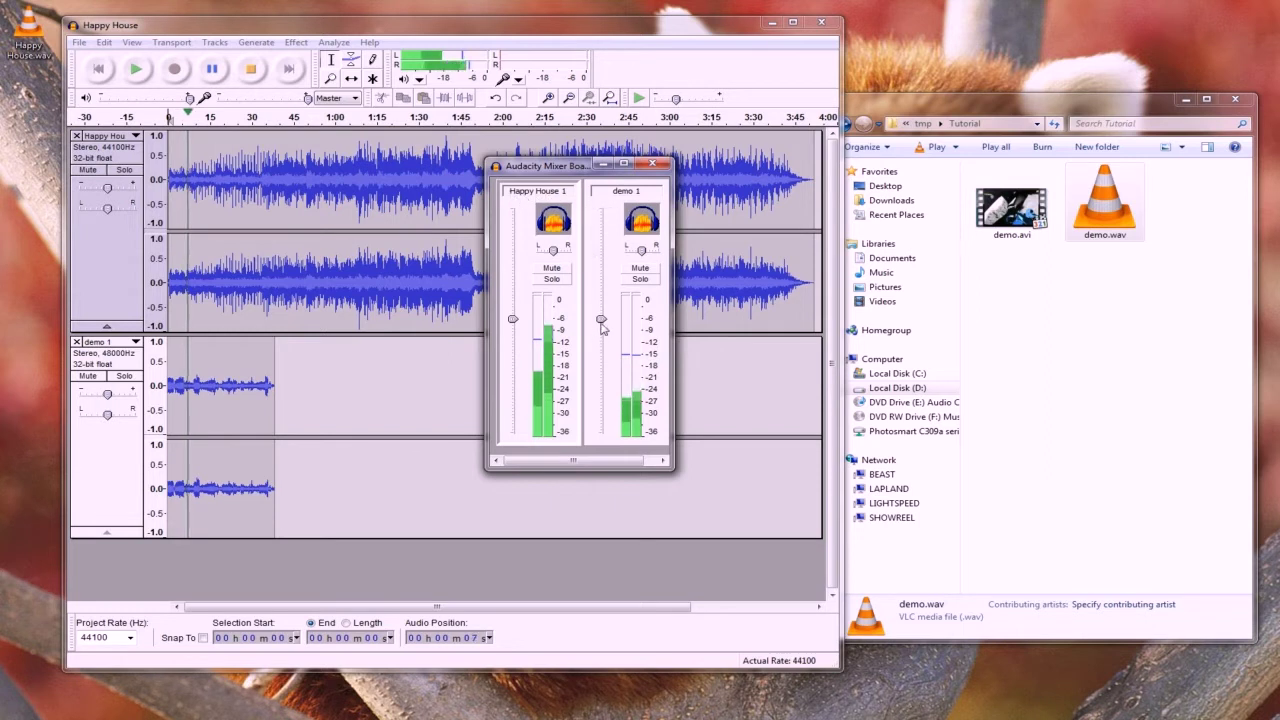
# Step: Raise demo 1's gain, set Happy House's gain below it, and close the Mixer Board
pyautogui.moveTo(601, 319); pyautogui.dragTo(606, 275)
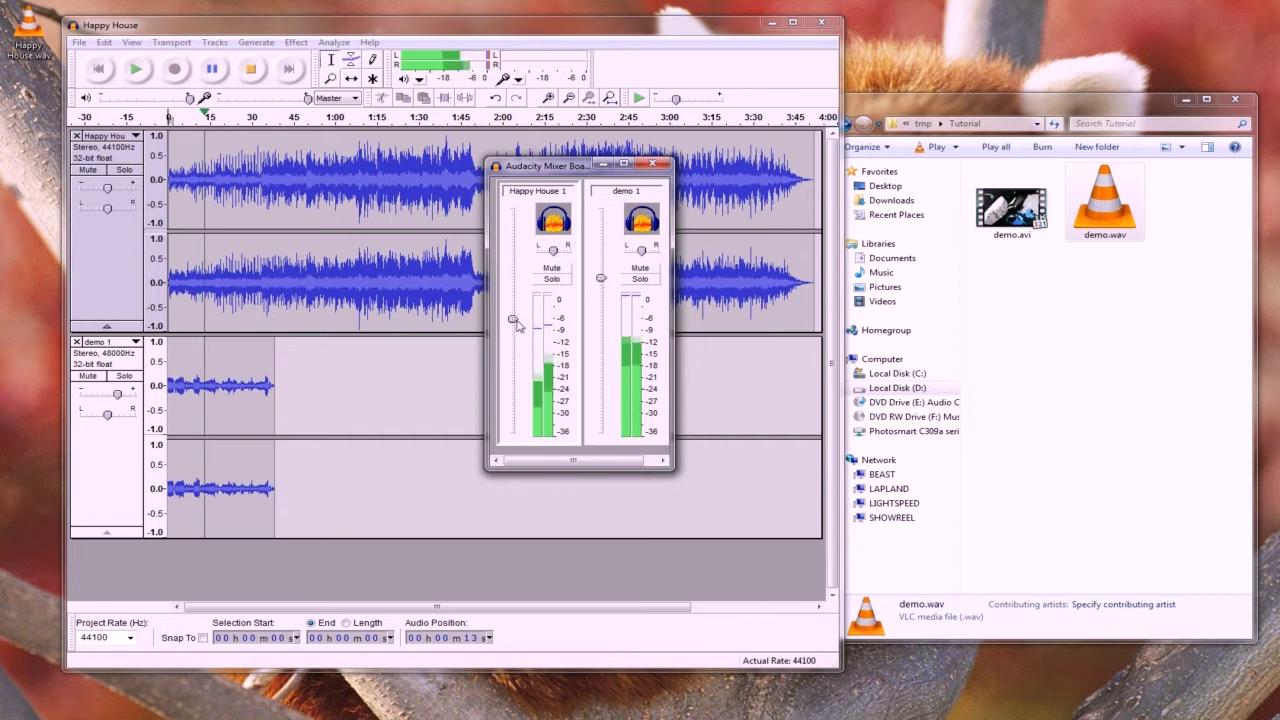
pyautogui.moveTo(513, 320); pyautogui.dragTo(515, 334)
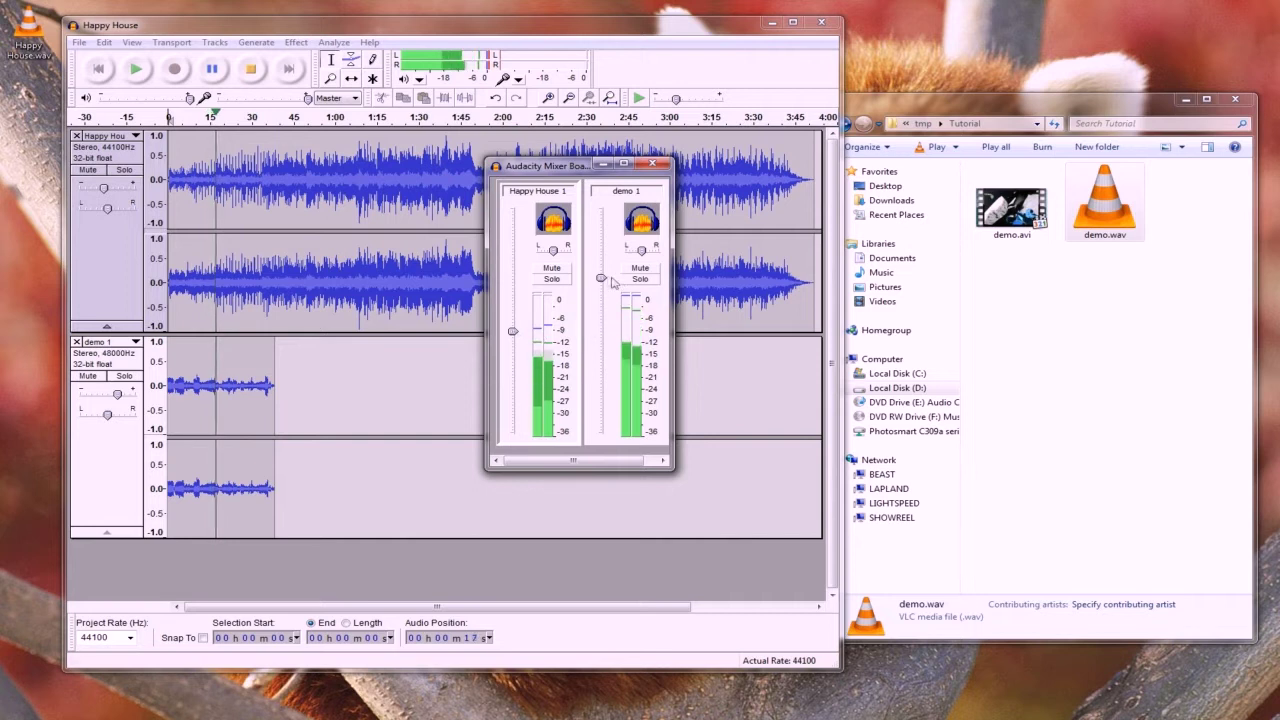
pyautogui.moveTo(600, 278); pyautogui.dragTo(600, 281)
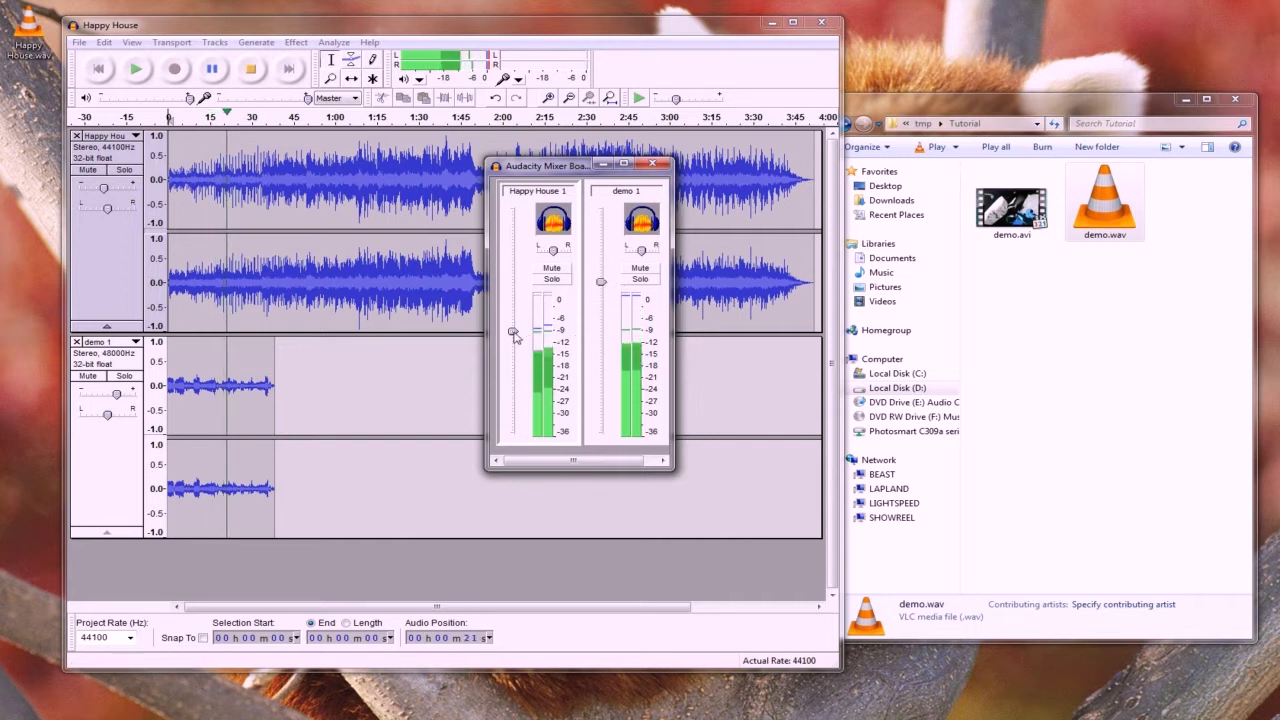
pyautogui.moveTo(513, 331); pyautogui.dragTo(513, 321)
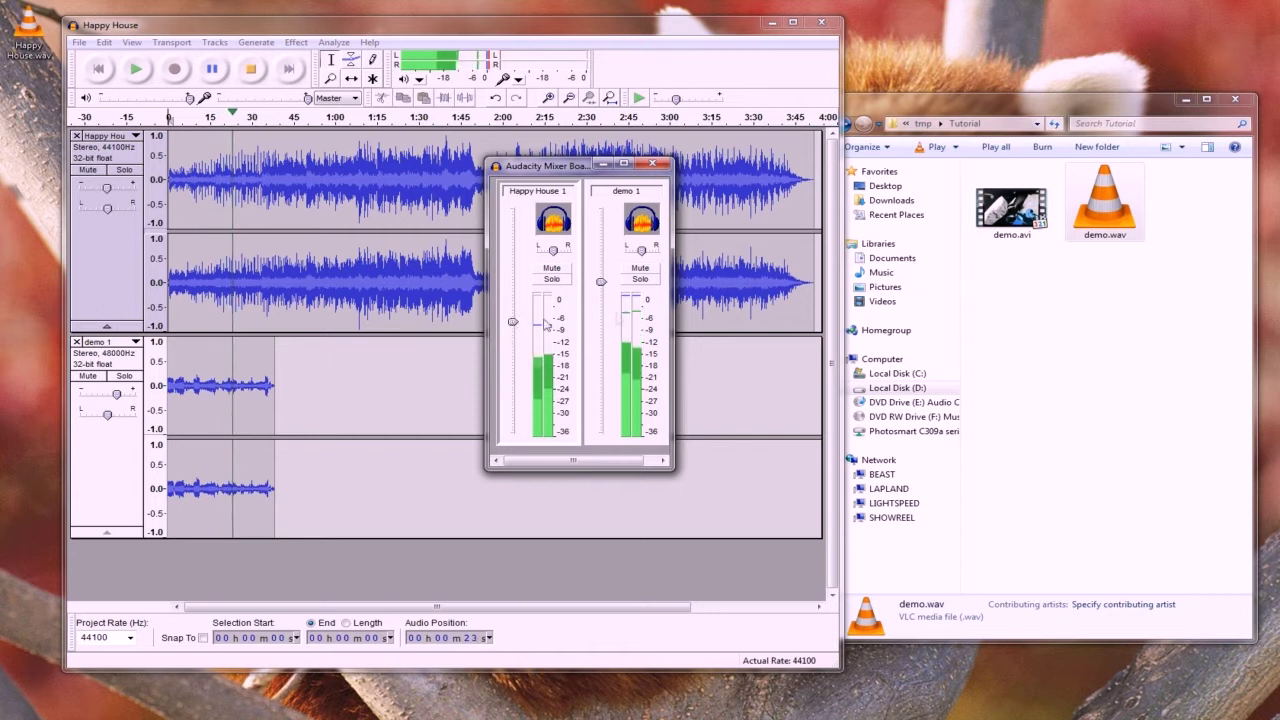
pyautogui.moveTo(514, 321); pyautogui.dragTo(514, 315)
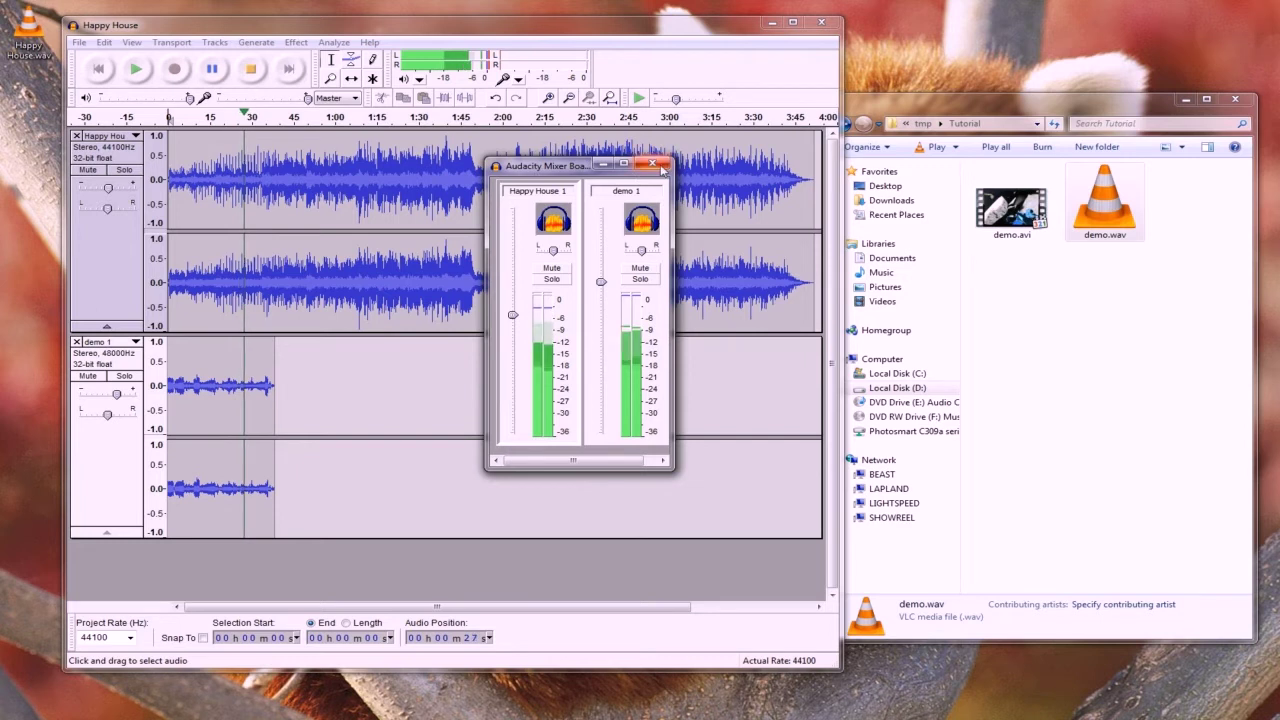
pyautogui.click(655, 164)
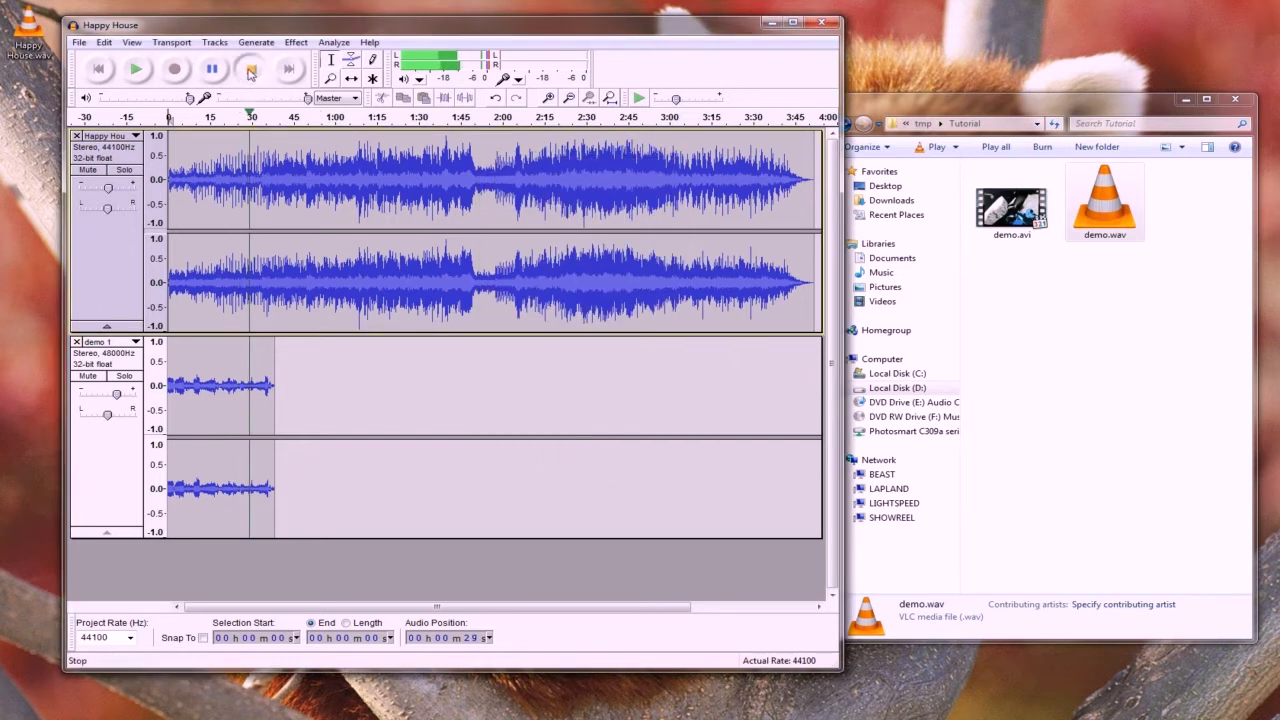
# Step: Stop playback and delete the Happy House music from 0:38 to the end
pyautogui.click(251, 70)
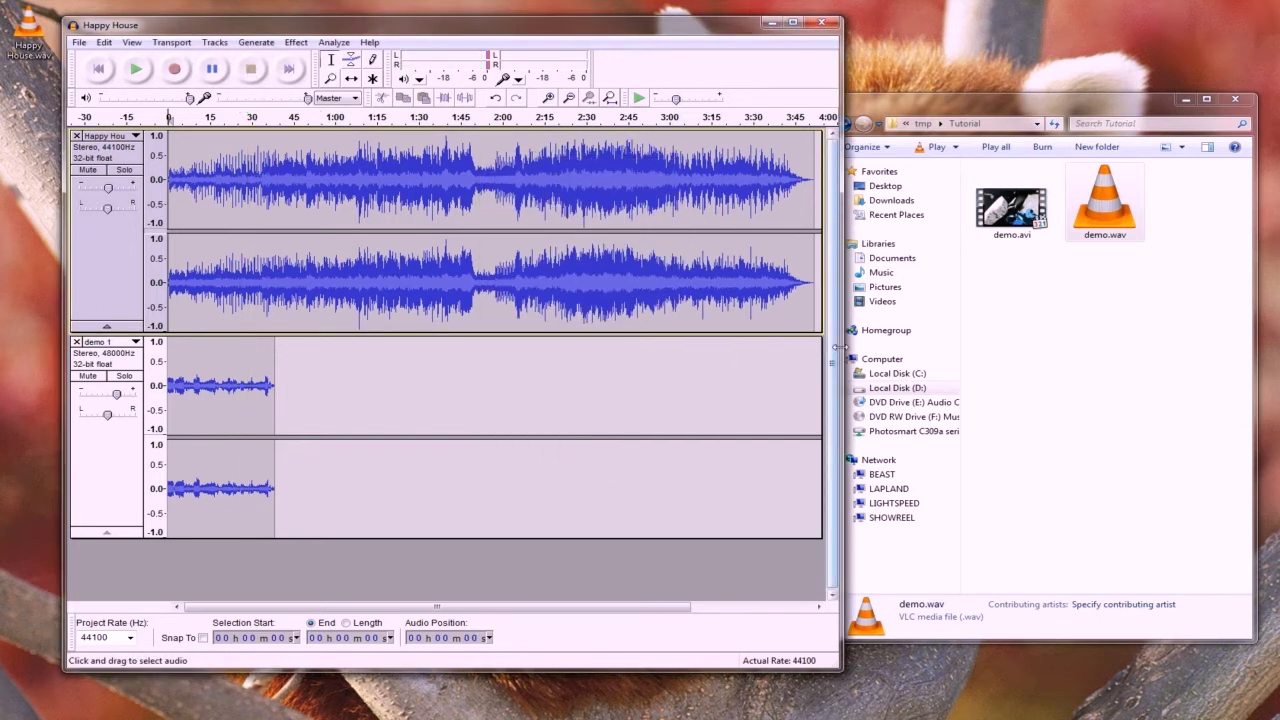
pyautogui.moveTo(842, 344); pyautogui.dragTo(886, 344)
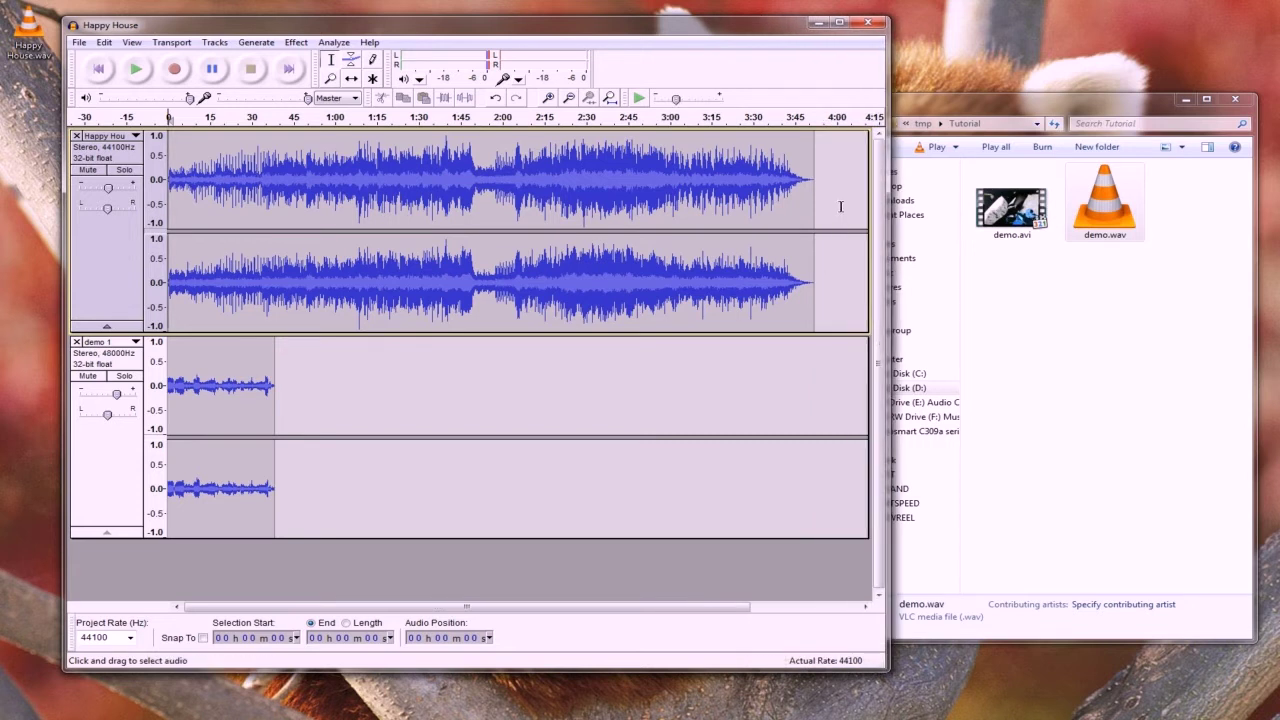
pyautogui.moveTo(842, 199); pyautogui.dragTo(276, 188)
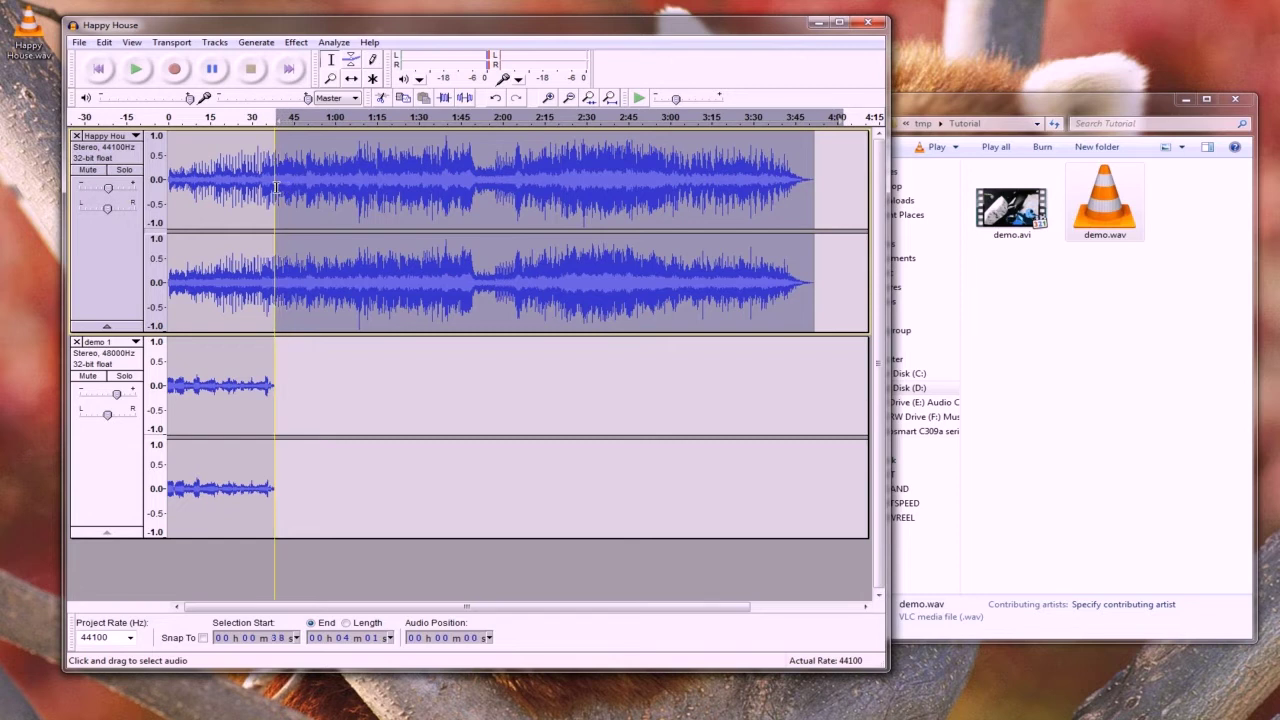
pyautogui.moveTo(276, 188); pyautogui.dragTo(276, 188)
pyautogui.press('Delete')
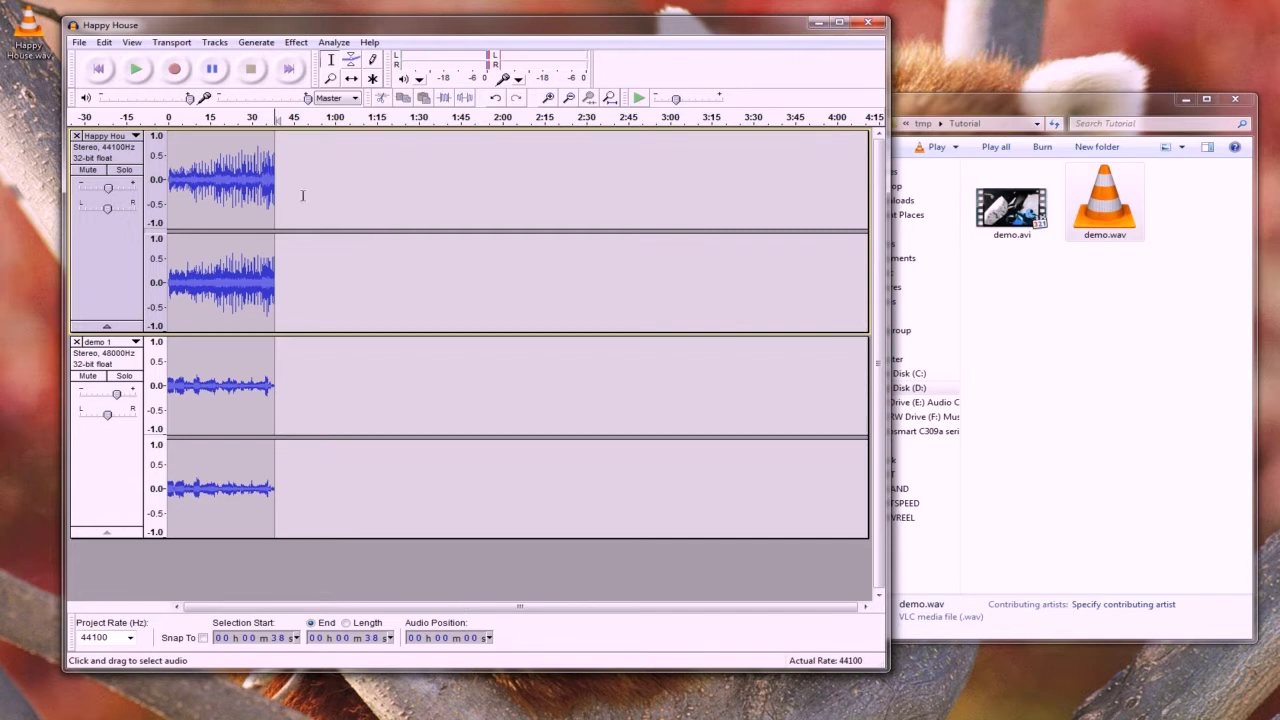
pyautogui.click(86, 45)
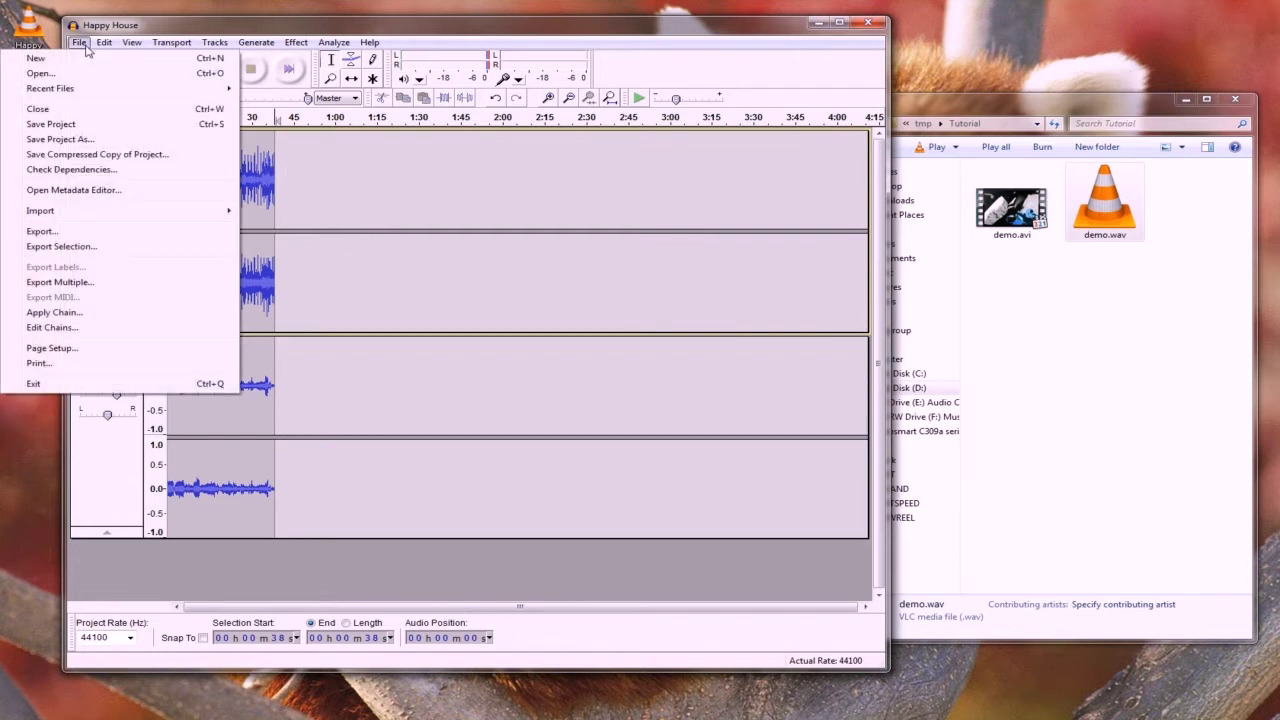
# Step: Export the mix as demo_mixed.wav, then quit Audacity discarding the project
pyautogui.click(110, 232)
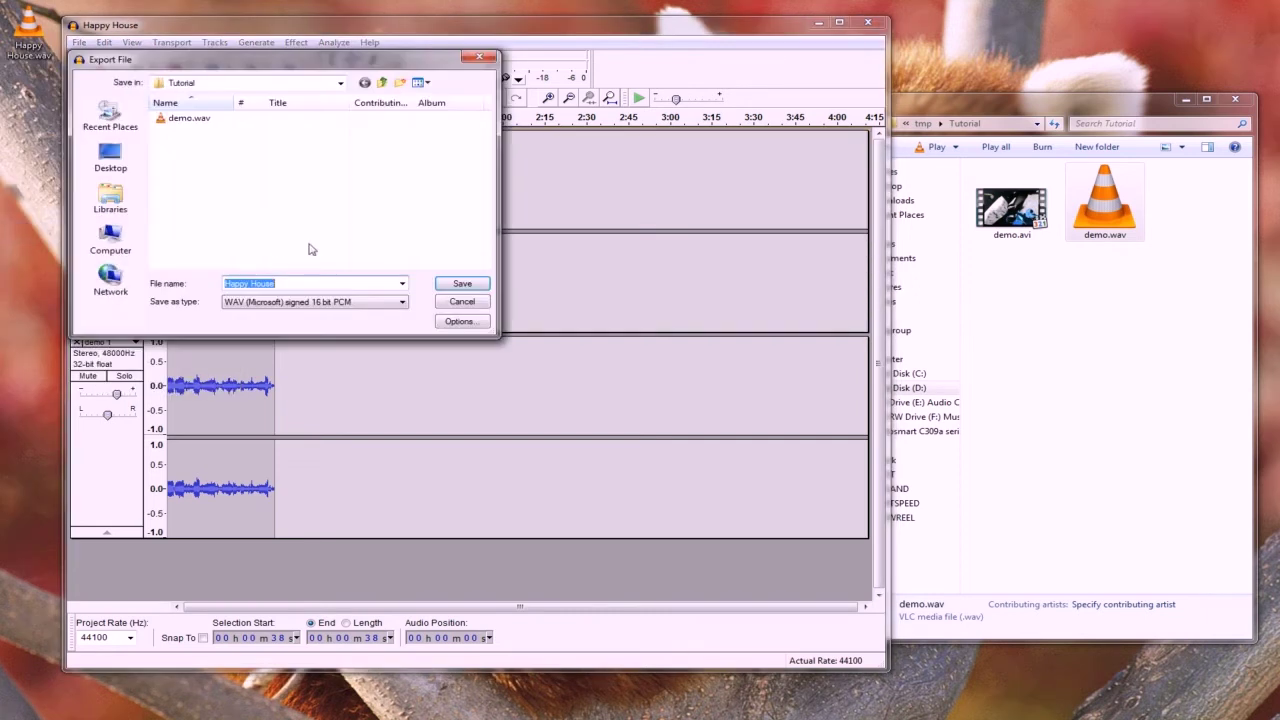
pyautogui.moveTo(333, 284); pyautogui.dragTo(137, 280)
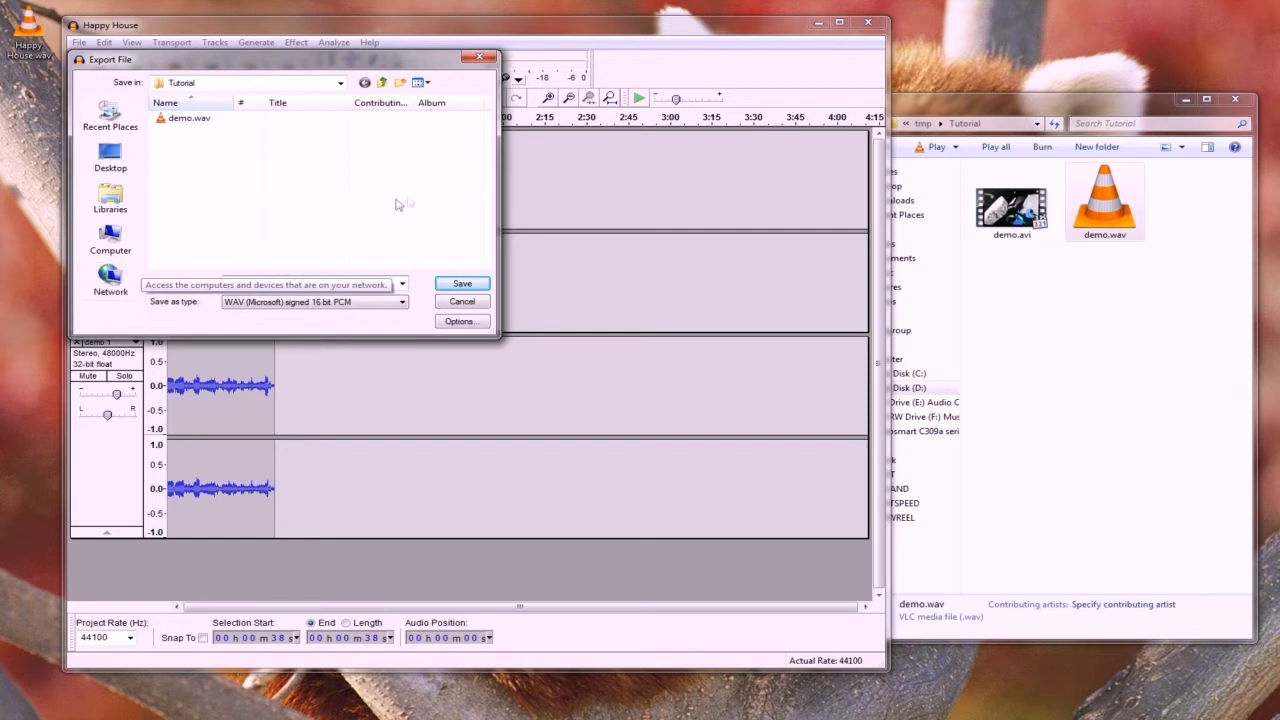
pyautogui.write('demo_mixed.wav')
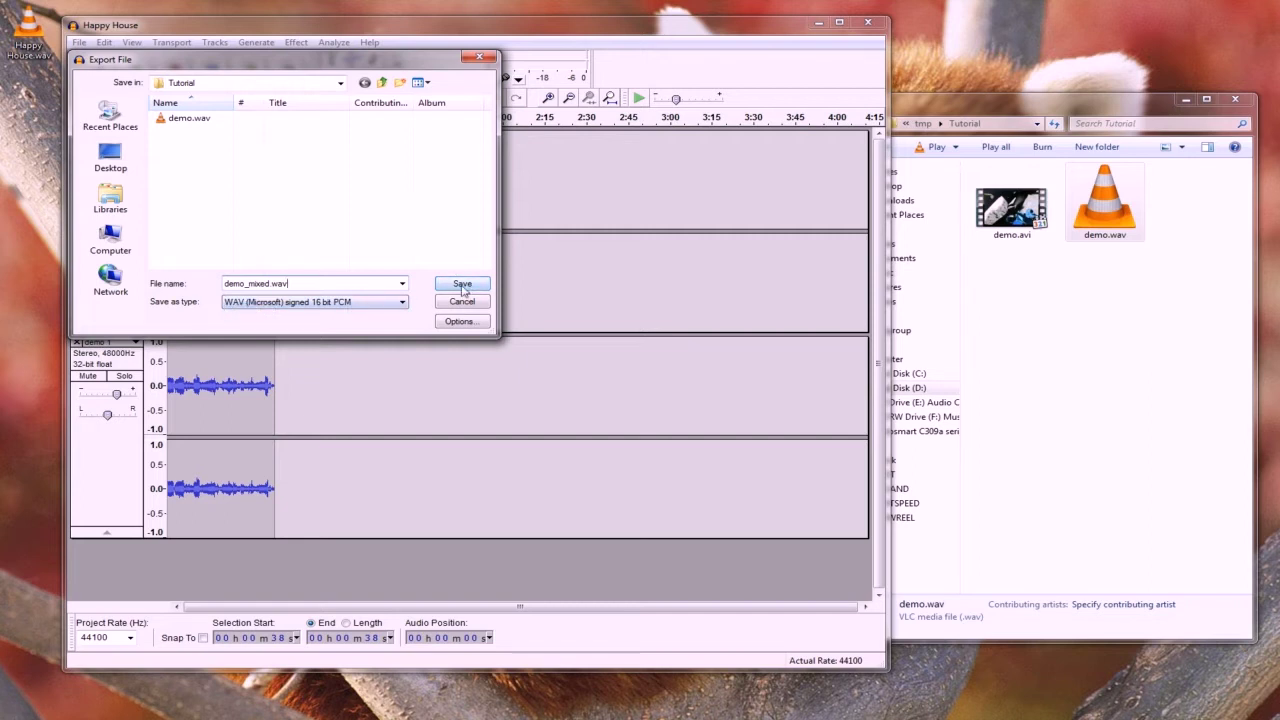
pyautogui.click(462, 286)
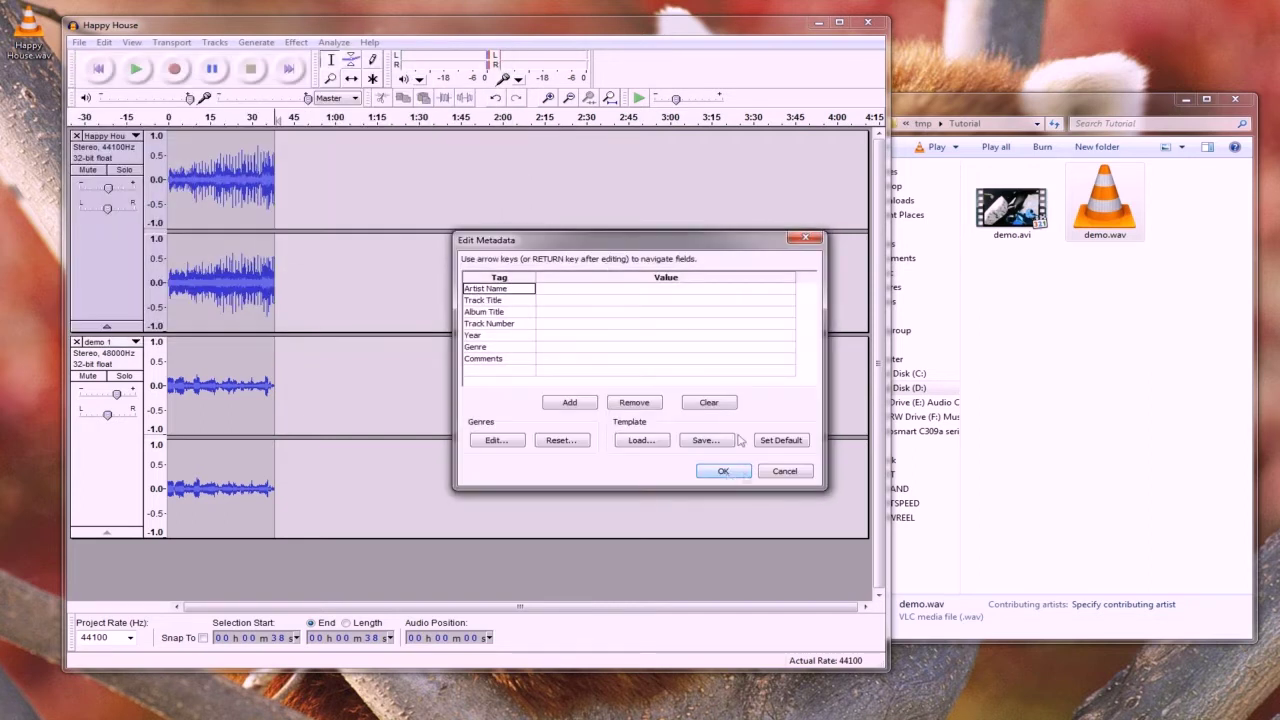
pyautogui.click(724, 471)
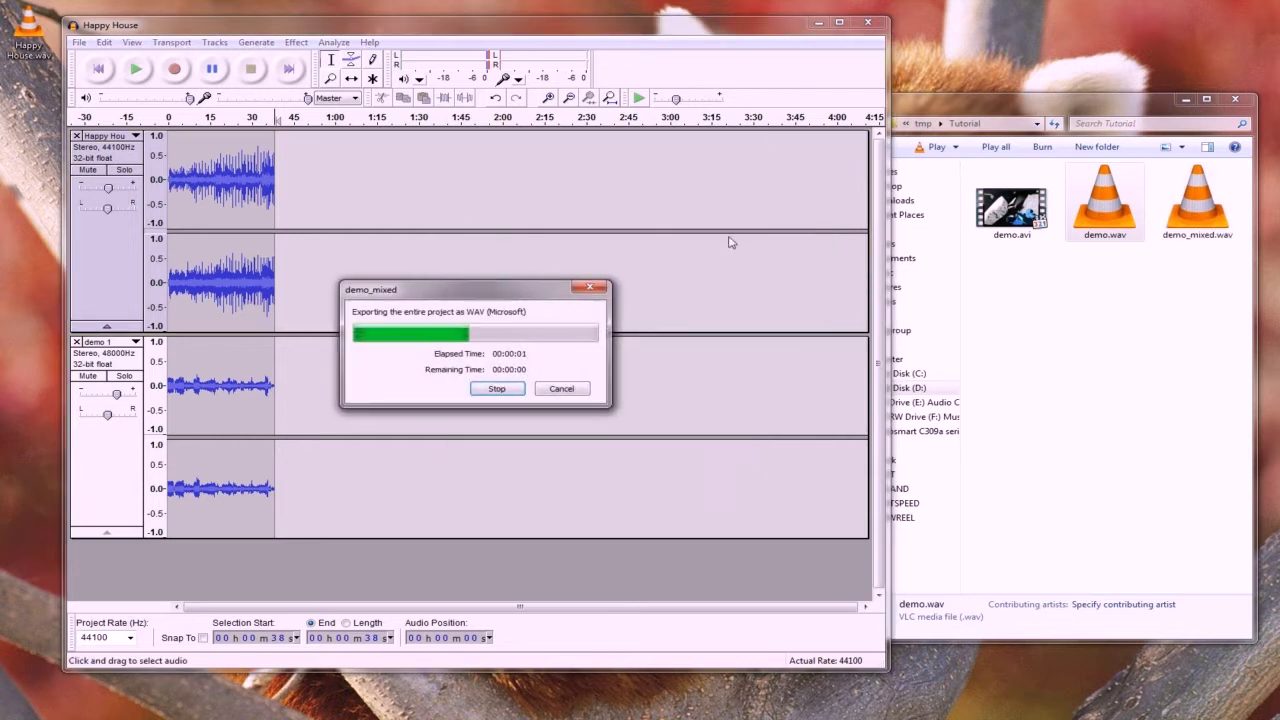
pyautogui.click(868, 22)
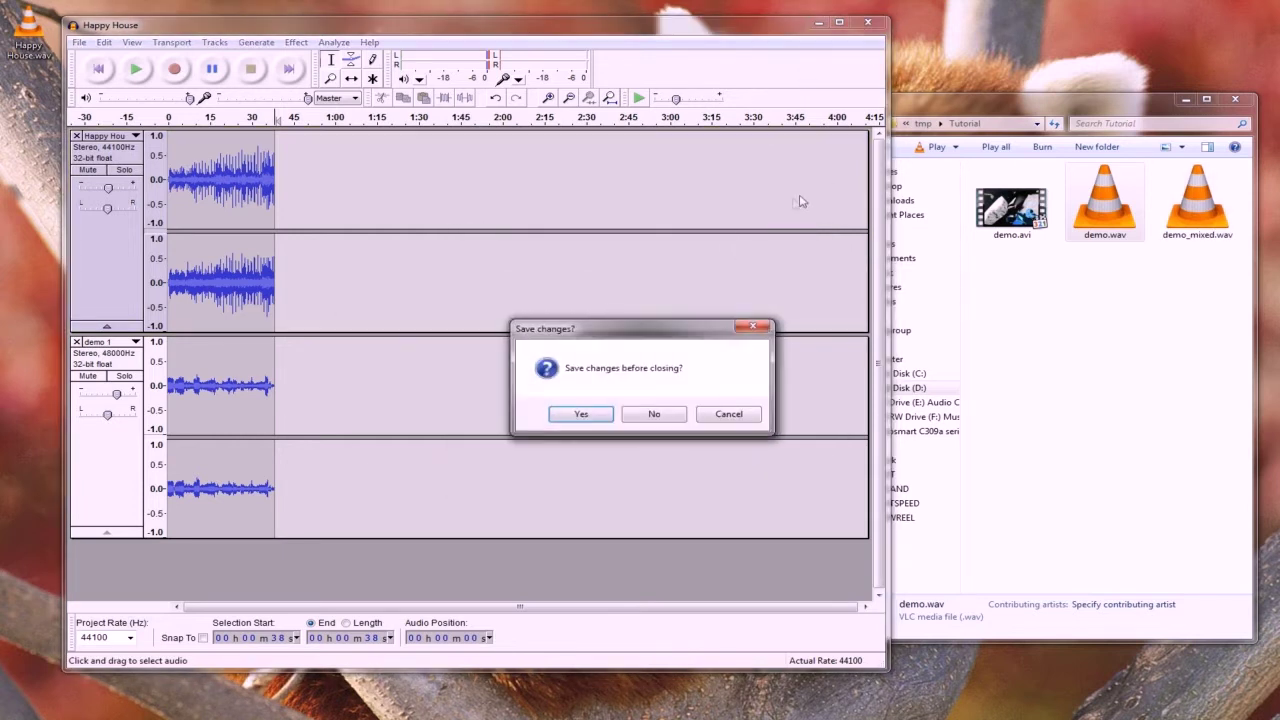
pyautogui.click(655, 415)
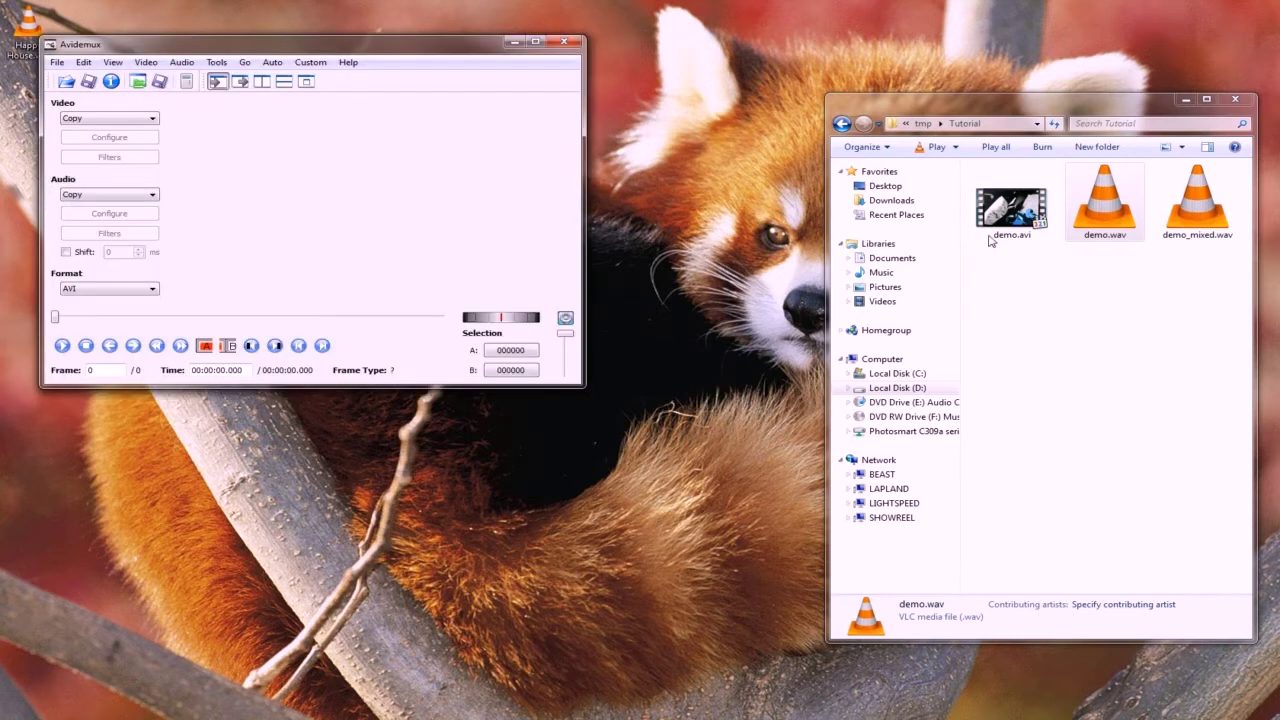
# Step: Reopen demo.avi in Avidemux by dropping it in, declining H.264 safe mode
pyautogui.moveTo(990, 238); pyautogui.dragTo(435, 262)
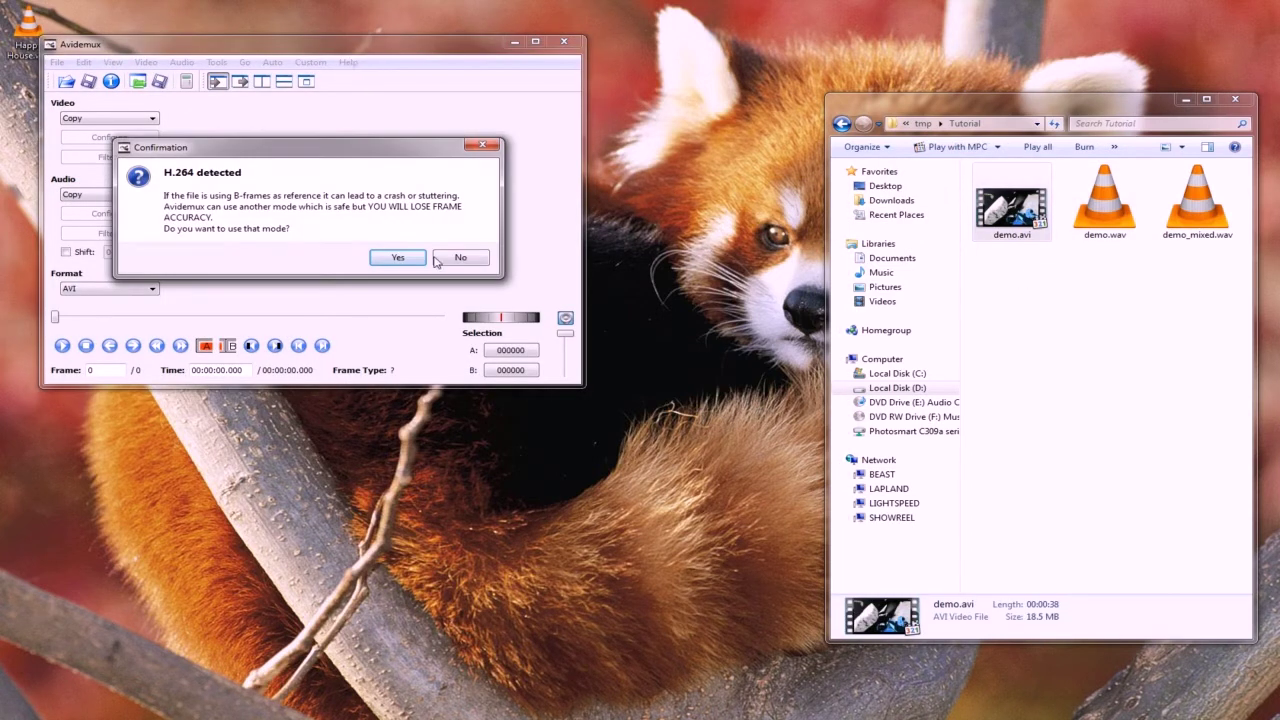
pyautogui.click(462, 258)
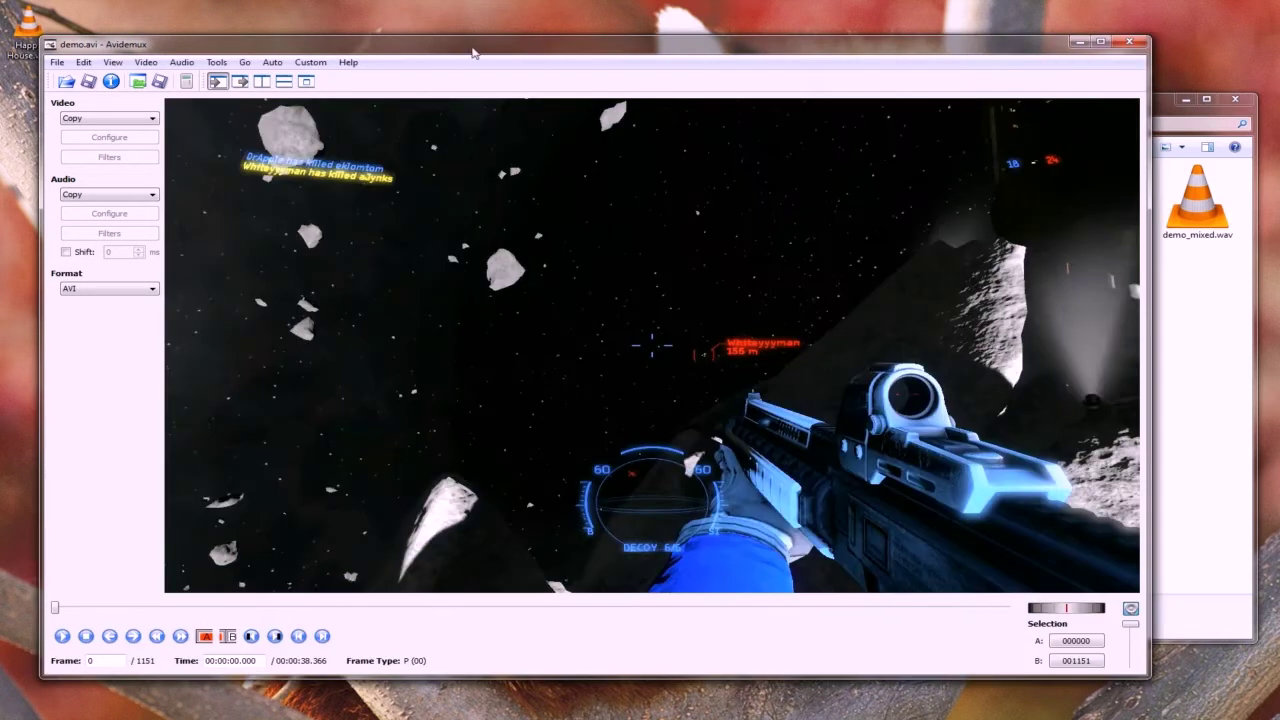
pyautogui.moveTo(476, 54); pyautogui.dragTo(443, 70)
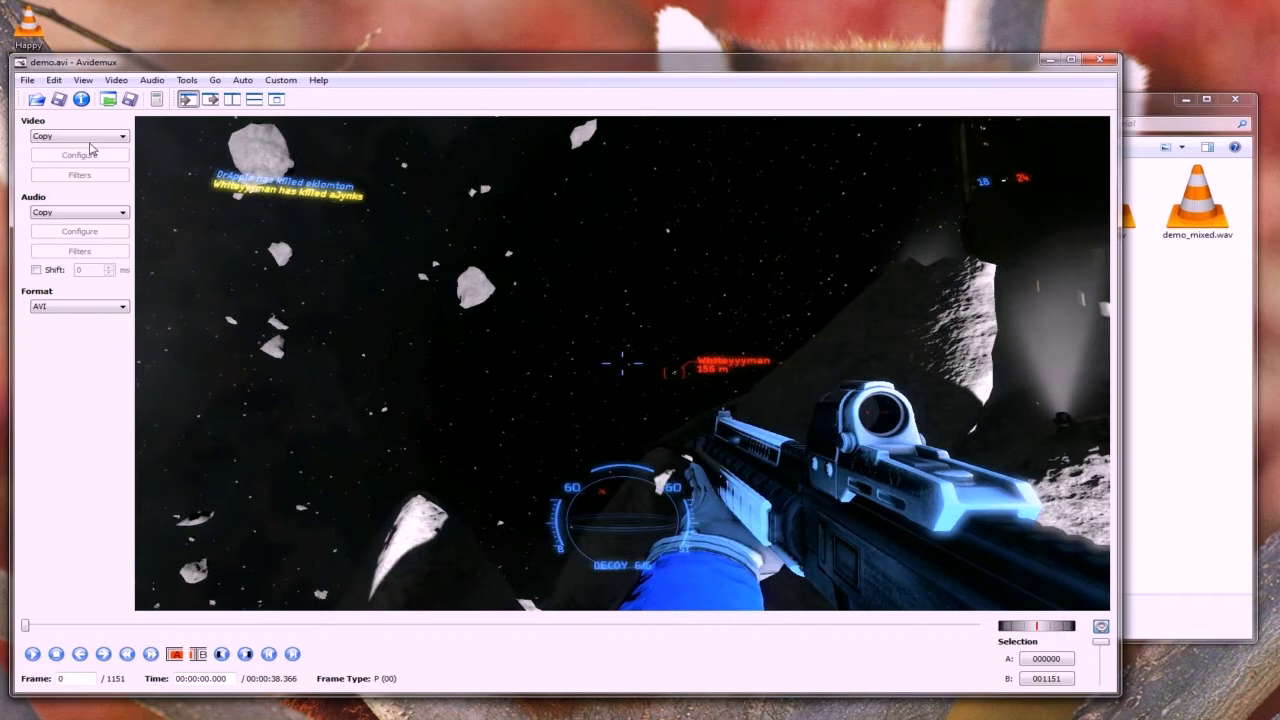
# Step: Replace demo.avi's main audio track with the external file demo_mixed.wav
pyautogui.click(156, 85)
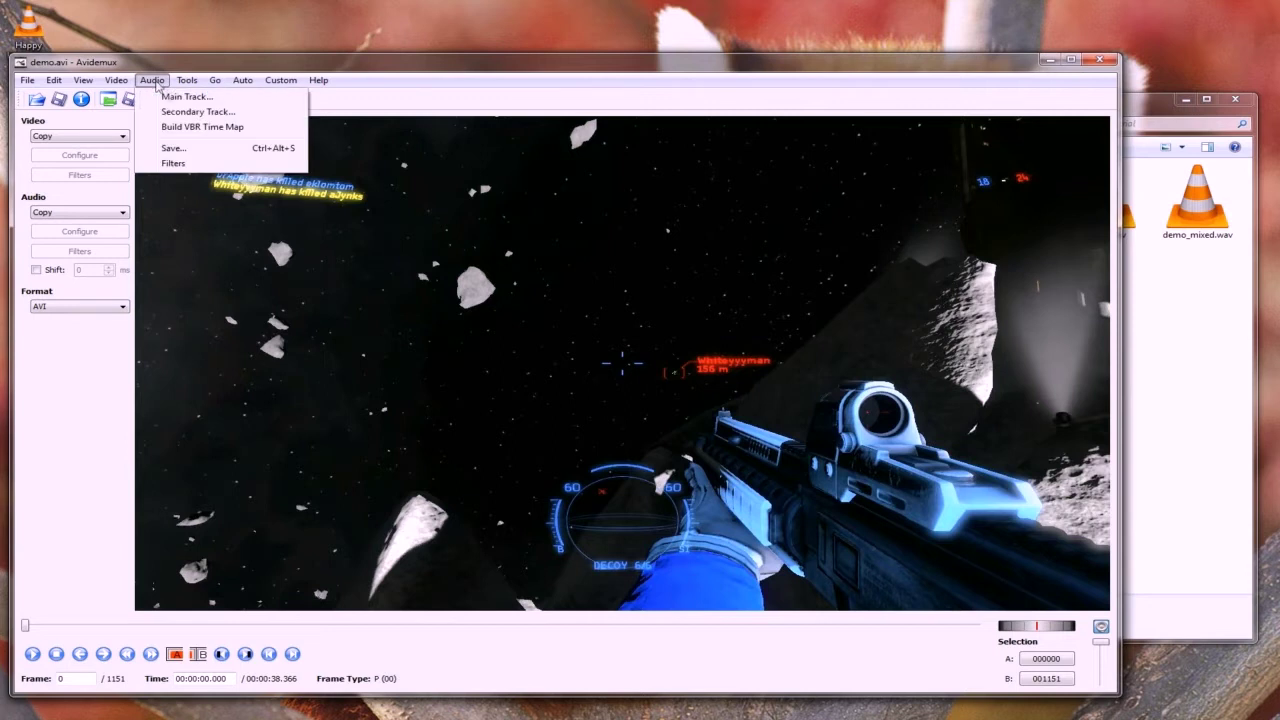
pyautogui.click(180, 97)
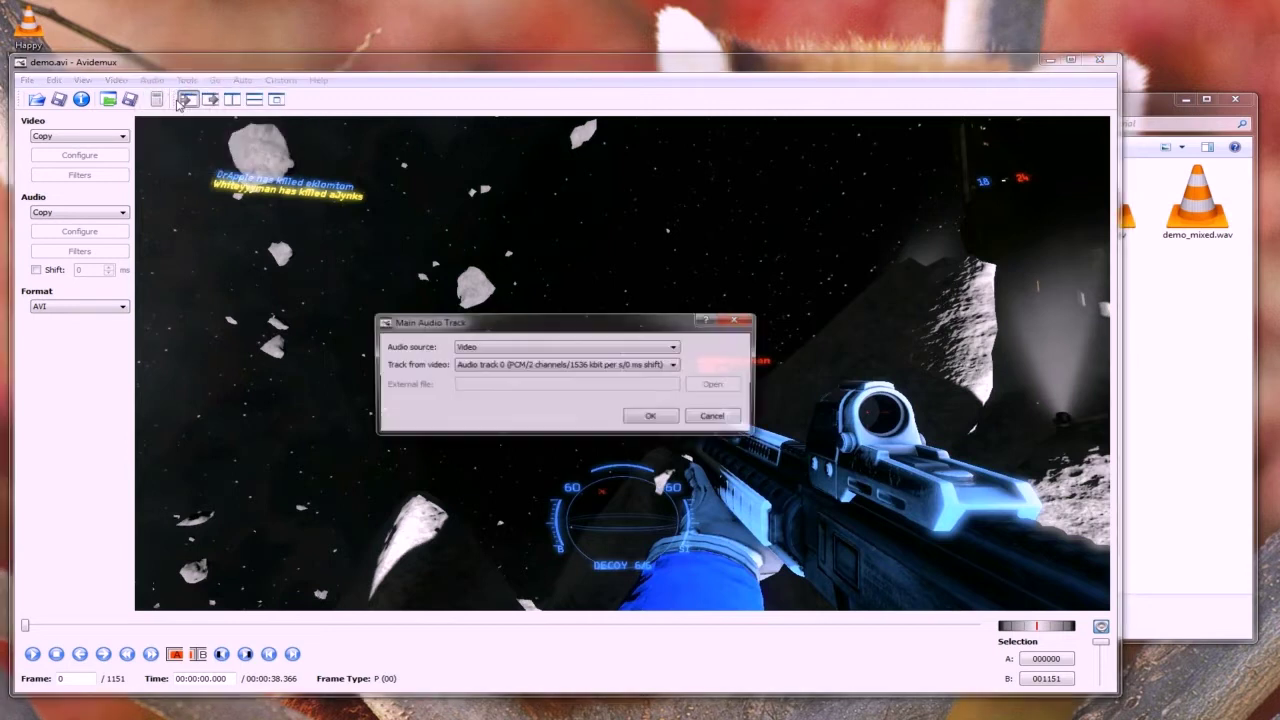
pyautogui.click(514, 348)
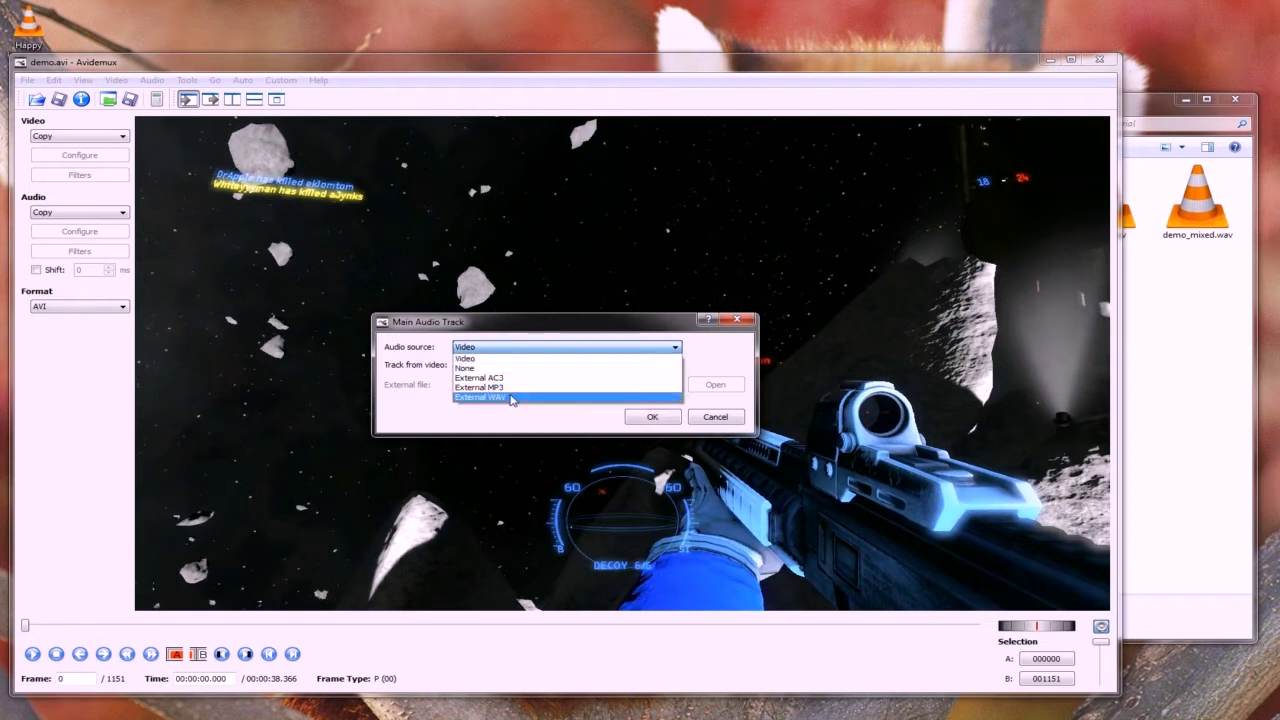
pyautogui.click(511, 398)
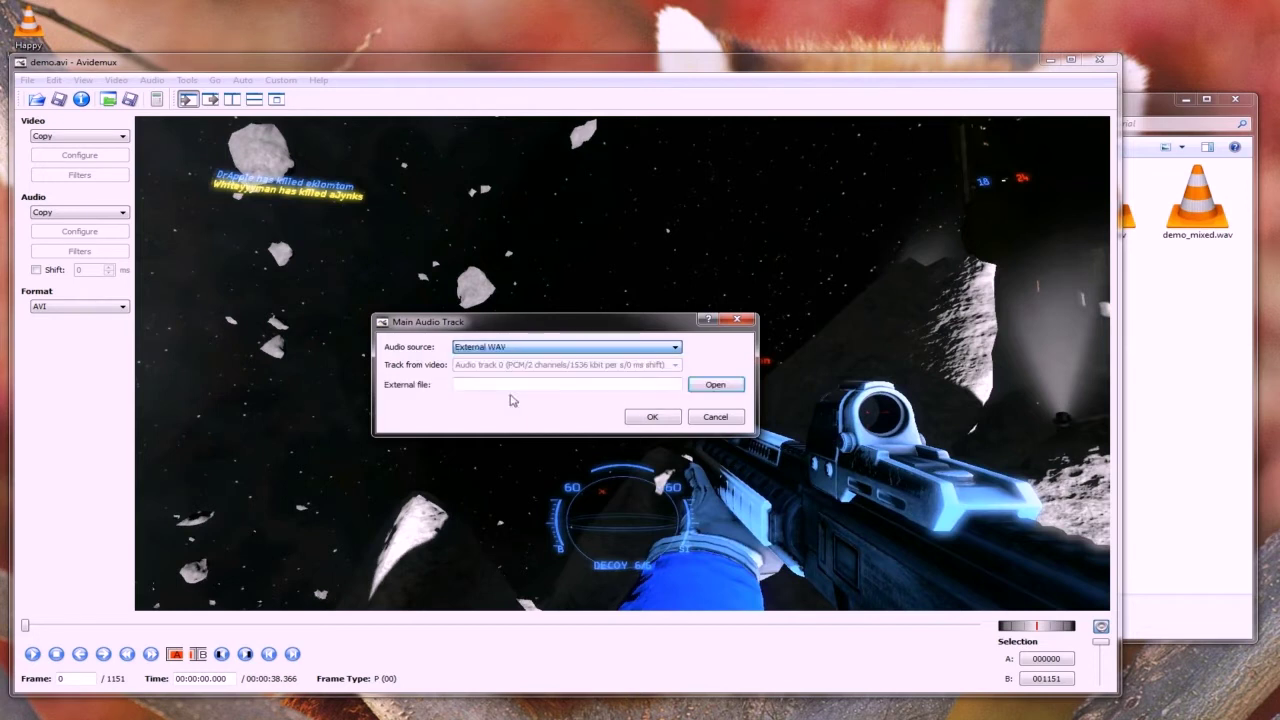
pyautogui.click(724, 387)
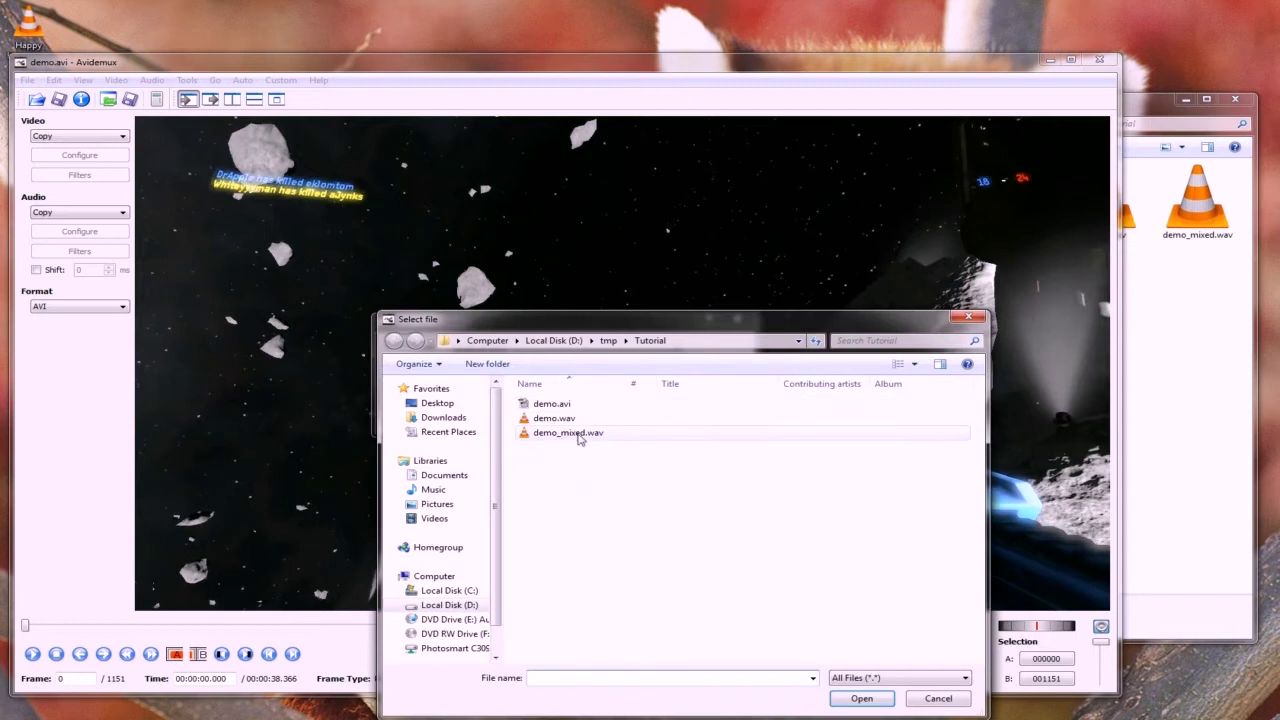
pyautogui.click(580, 436)
pyautogui.click(860, 695)
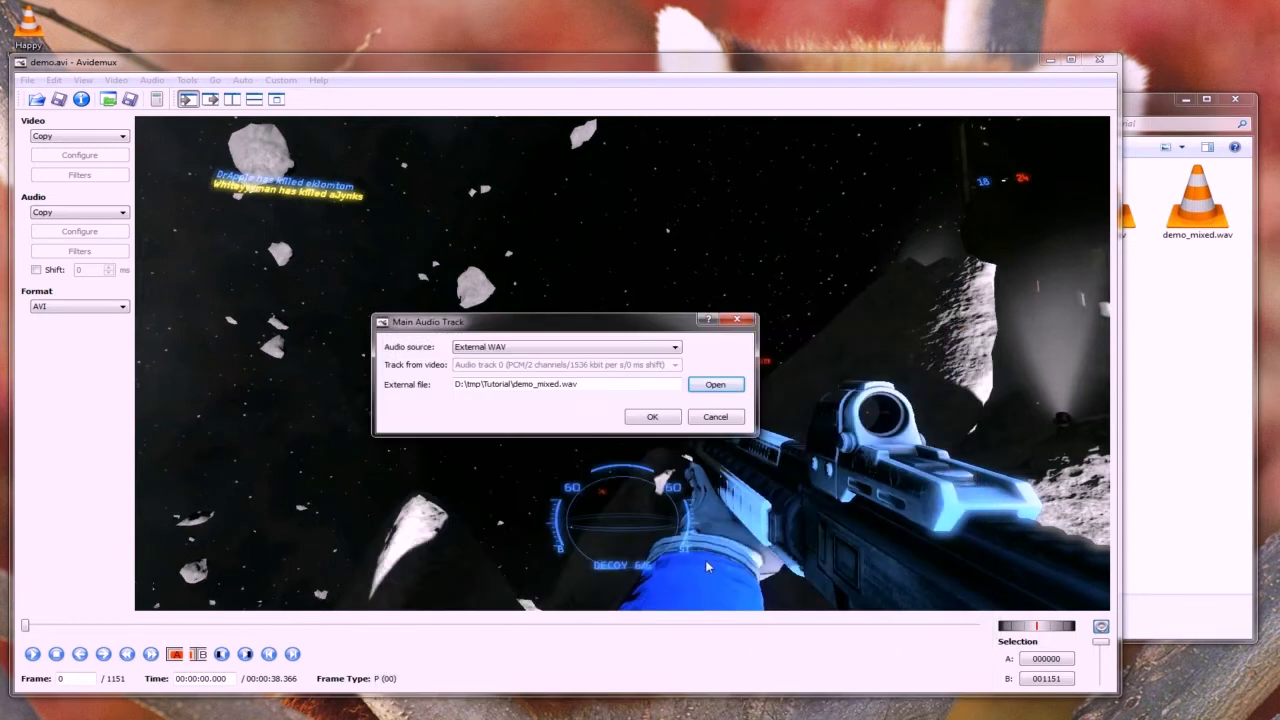
pyautogui.click(656, 418)
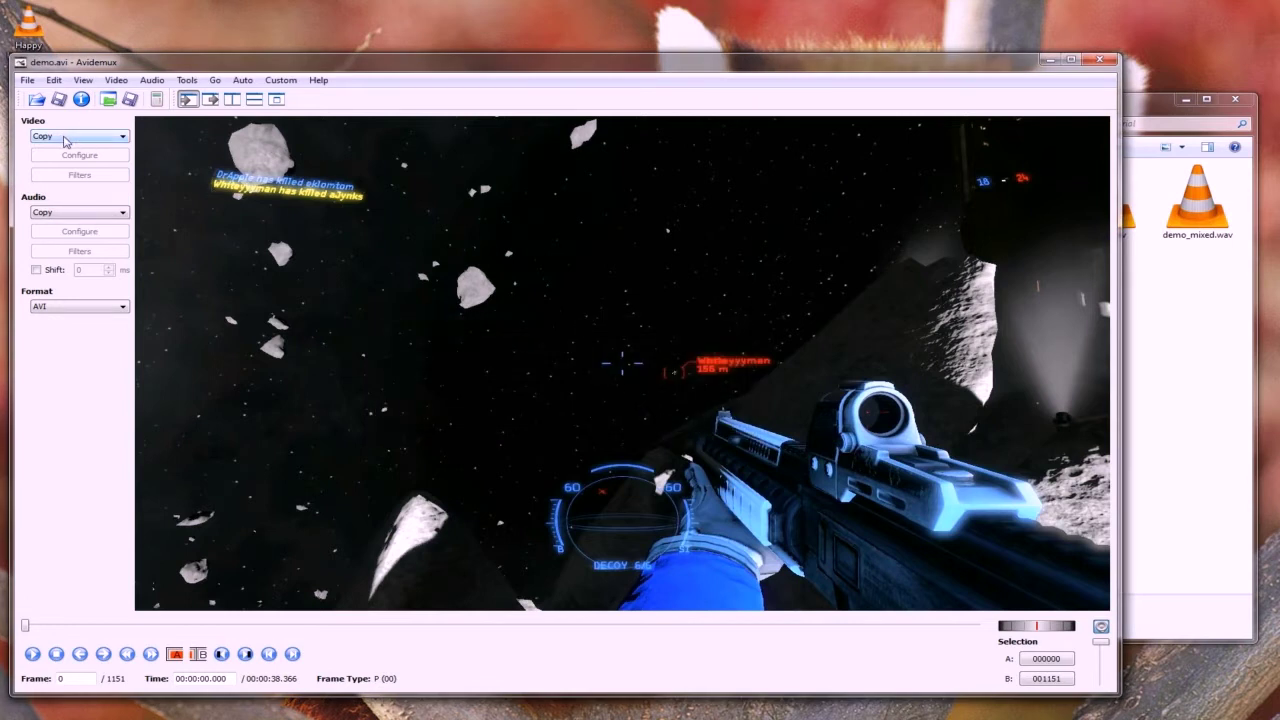
# Step: Set the audio codec to MP3 (lame) with a 96 kbps bitrate
pyautogui.click(104, 213)
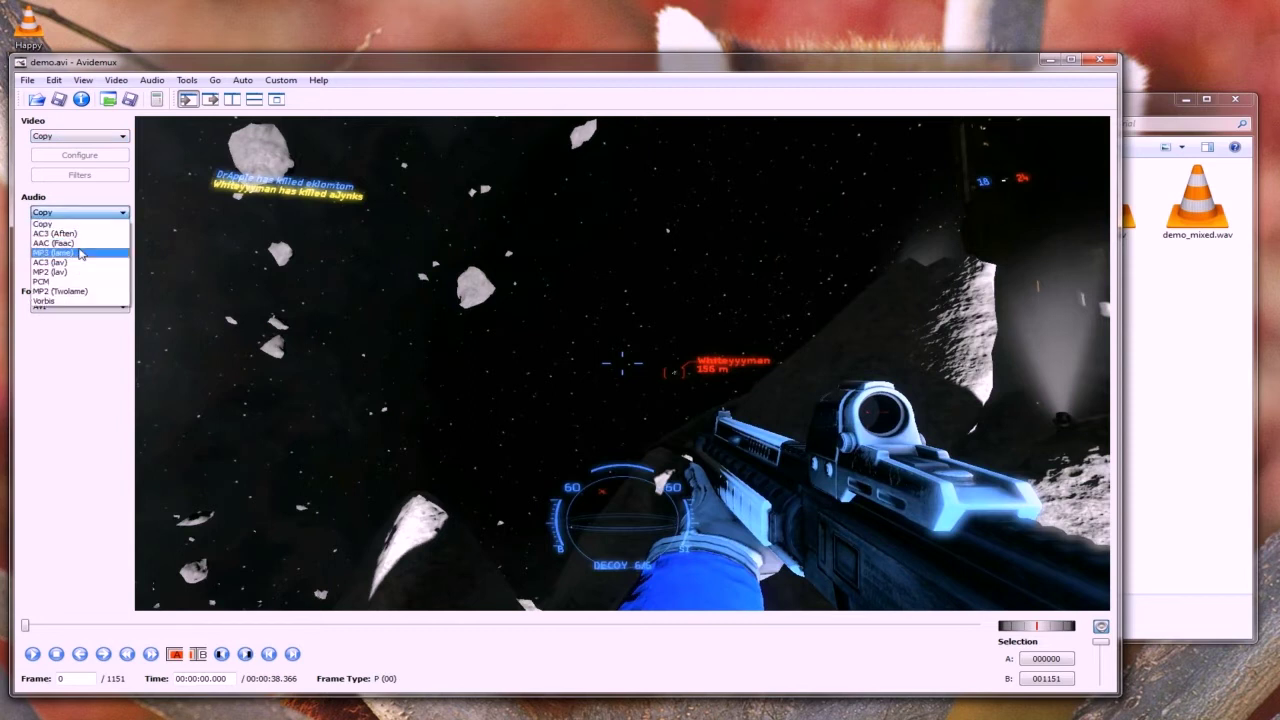
pyautogui.click(60, 252)
pyautogui.click(91, 233)
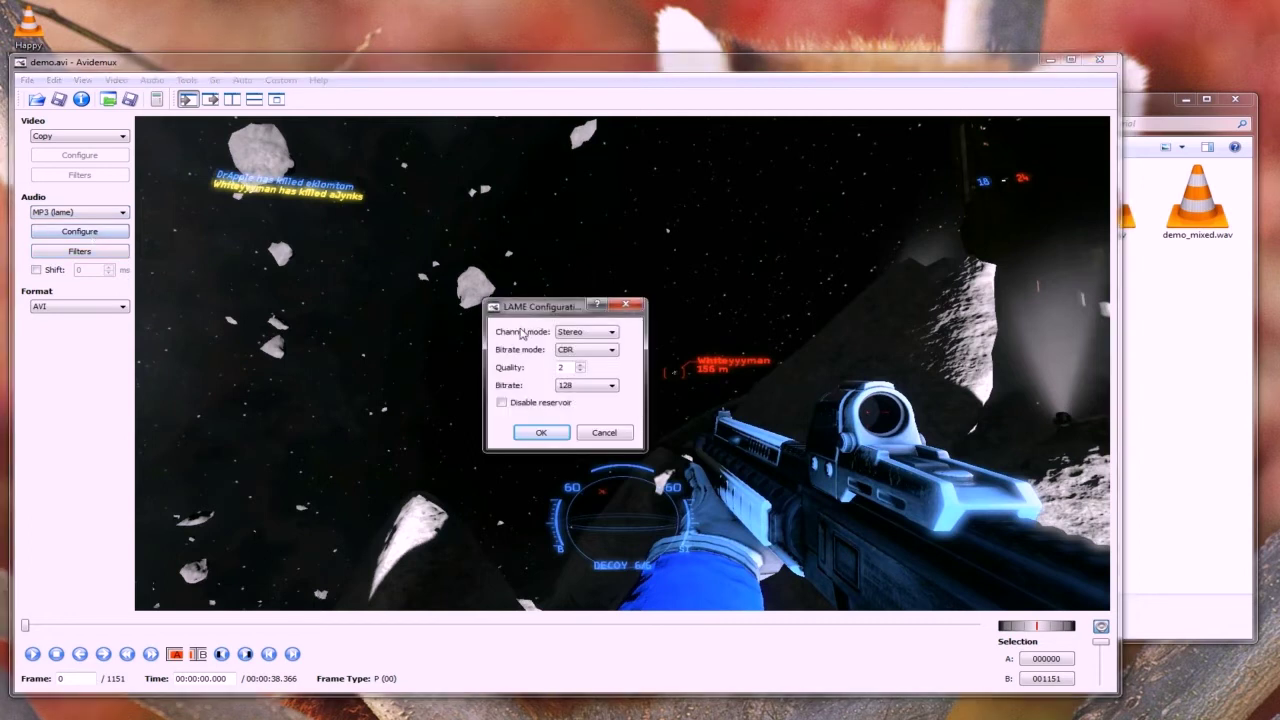
pyautogui.click(604, 394)
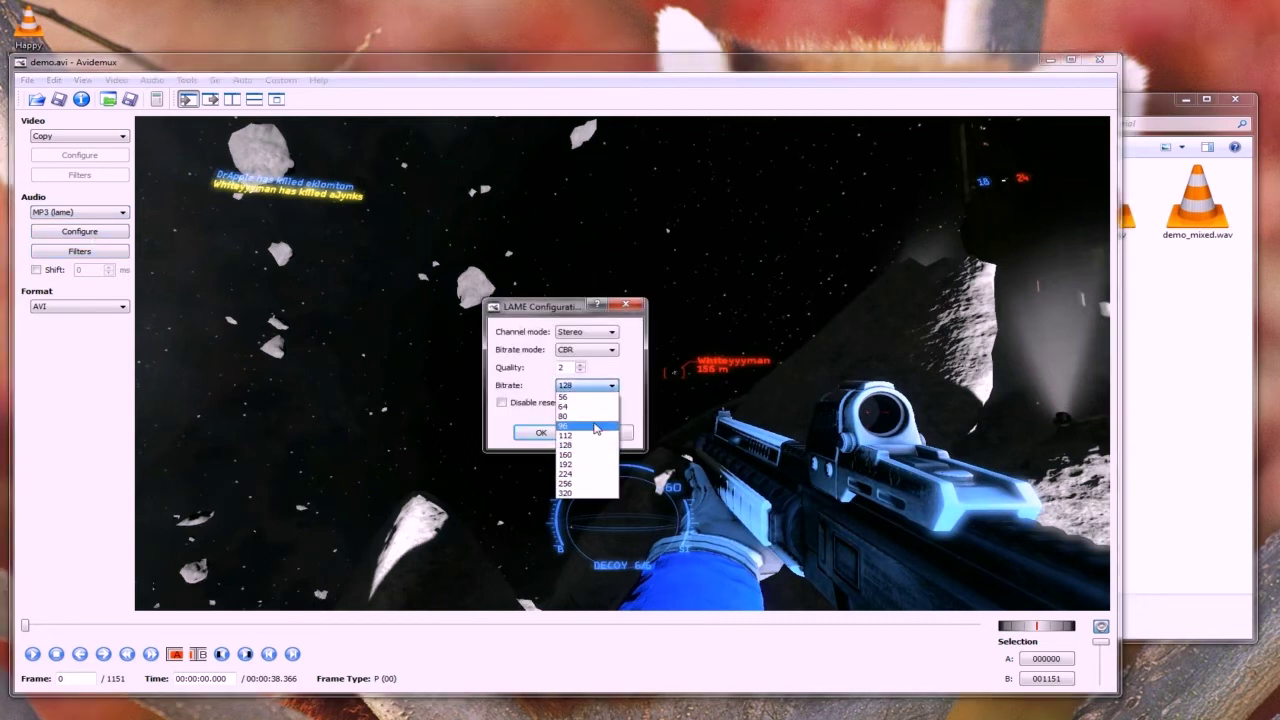
pyautogui.click(563, 443)
pyautogui.click(541, 433)
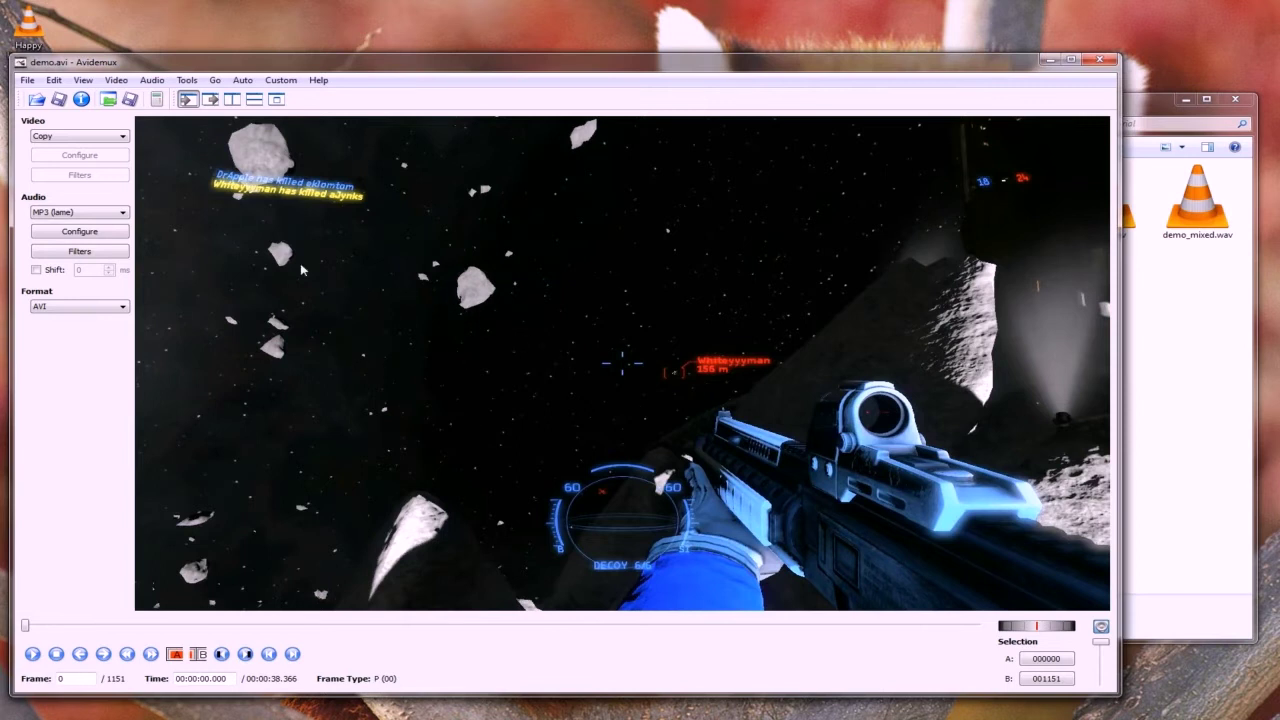
# Step: Save the edited video as Demo_Mixed.avi
pyautogui.click(27, 82)
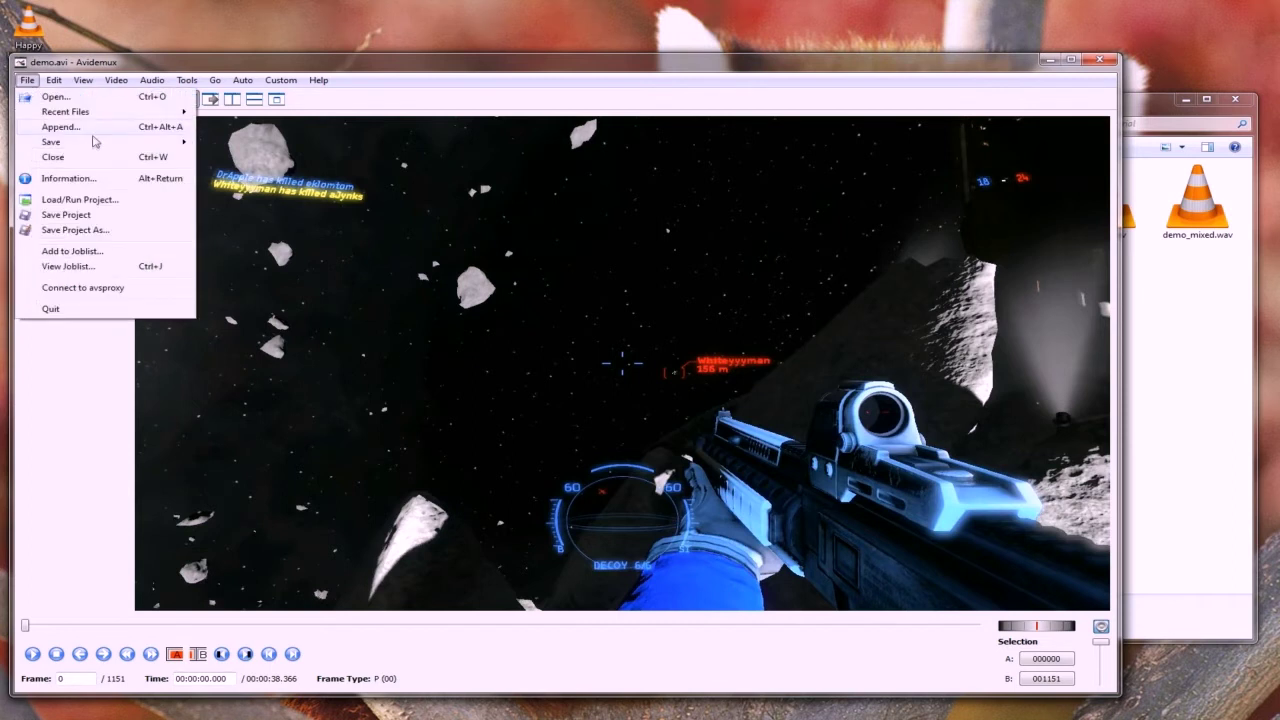
pyautogui.moveTo(94, 143)
pyautogui.click(272, 148)
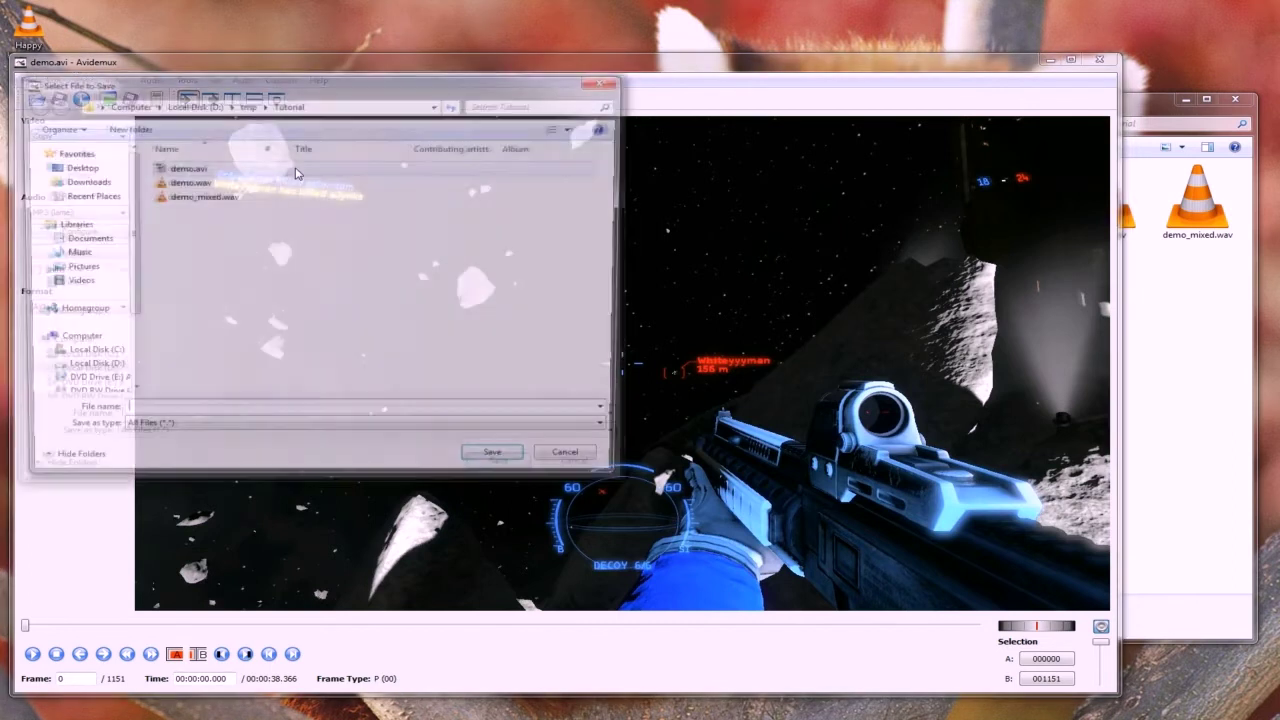
pyautogui.write('Demo_Mix')
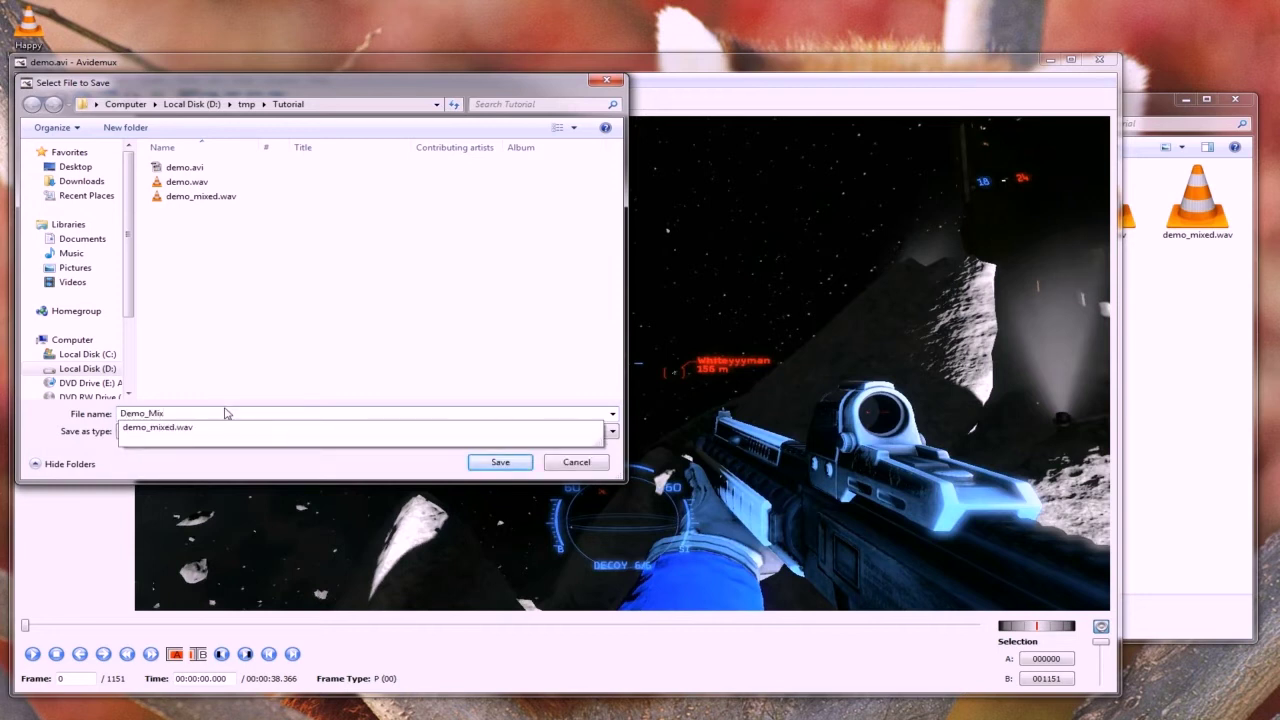
pyautogui.write('ed.avi')
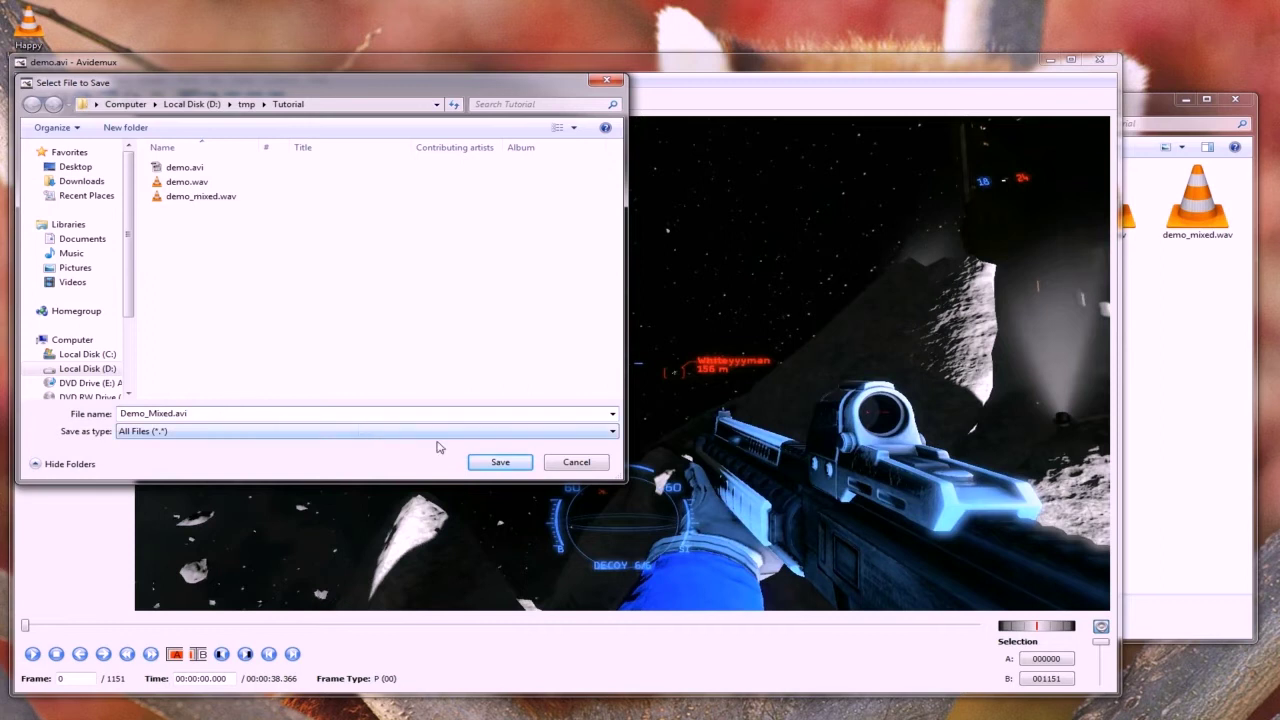
pyautogui.click(502, 464)
pyautogui.click(503, 464)
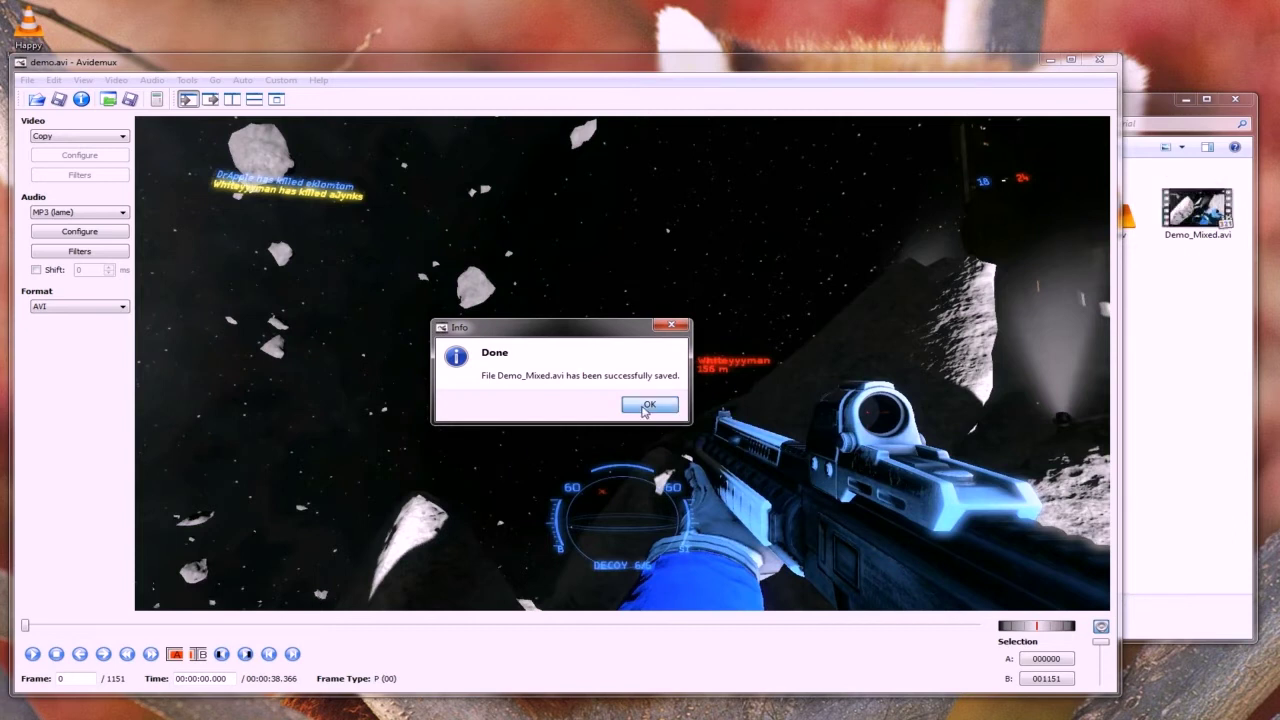
# Step: Dismiss the save-complete notice, close Avidemux, and move the Tutorial folder window up-left
pyautogui.click(645, 406)
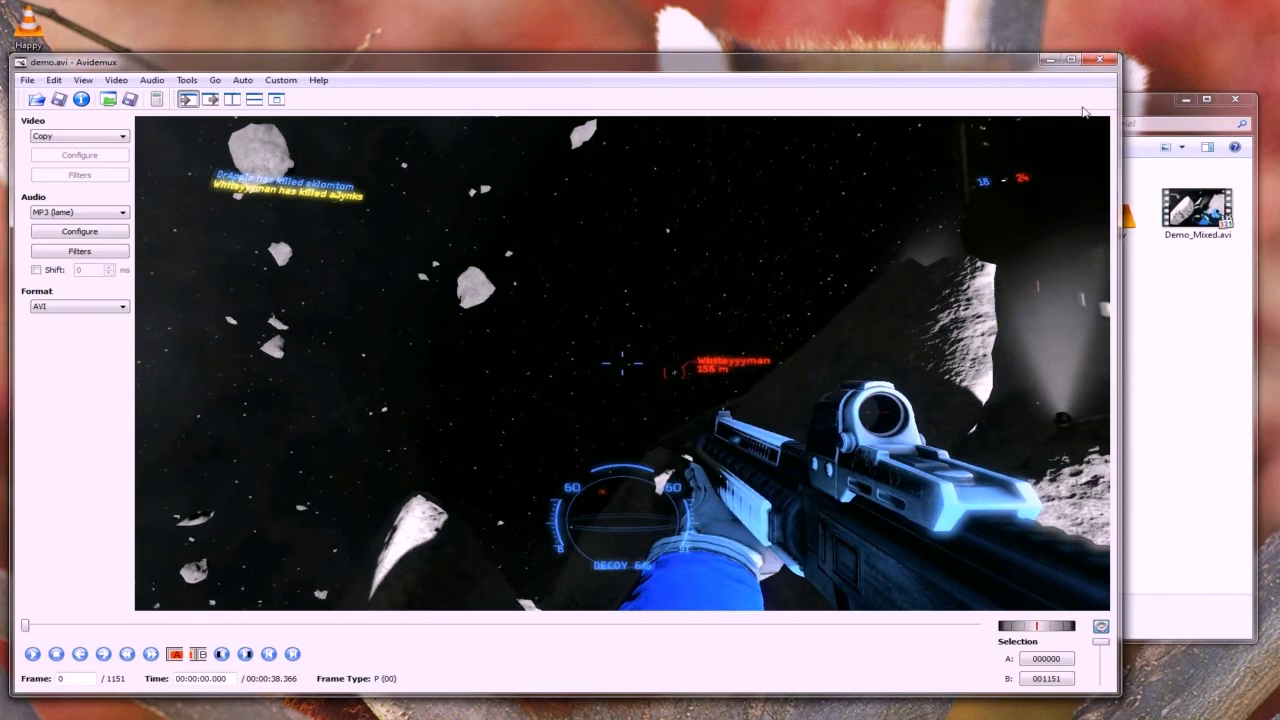
pyautogui.click(1103, 62)
pyautogui.moveTo(1066, 111); pyautogui.dragTo(990, 95)
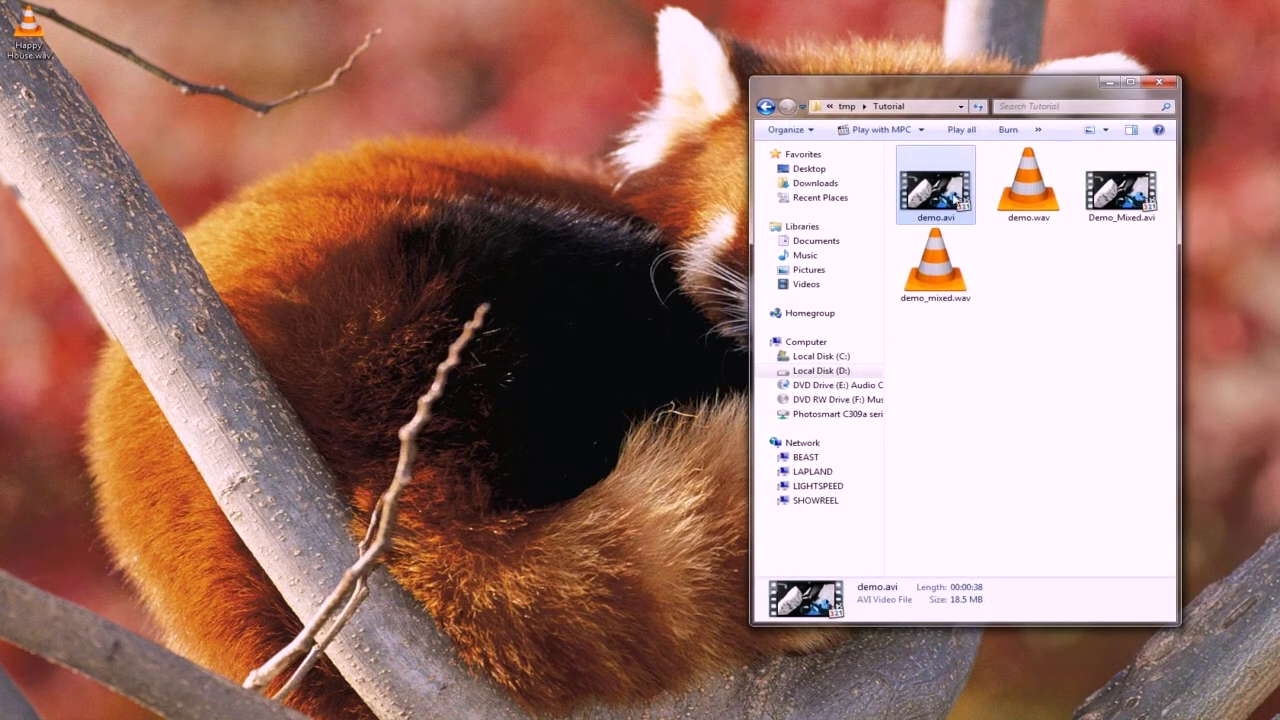
pyautogui.doubleClick(940, 190)
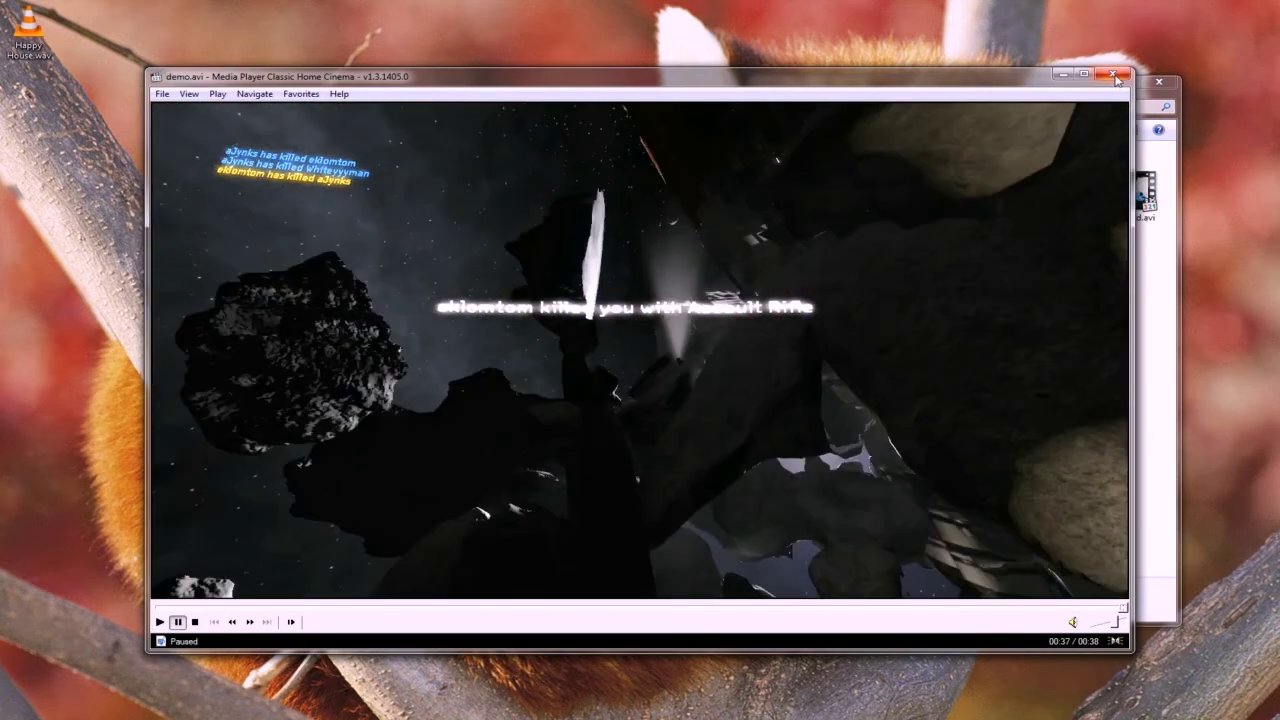
pyautogui.click(1114, 76)
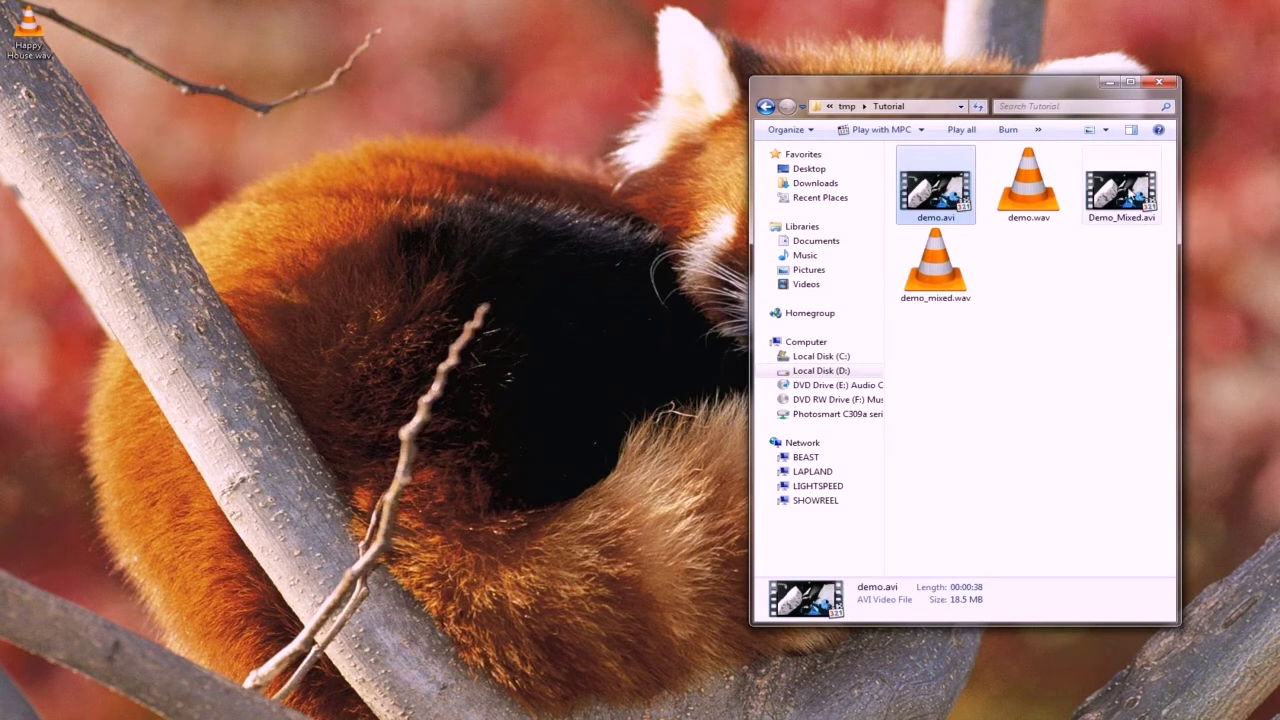
pyautogui.click(1117, 214)
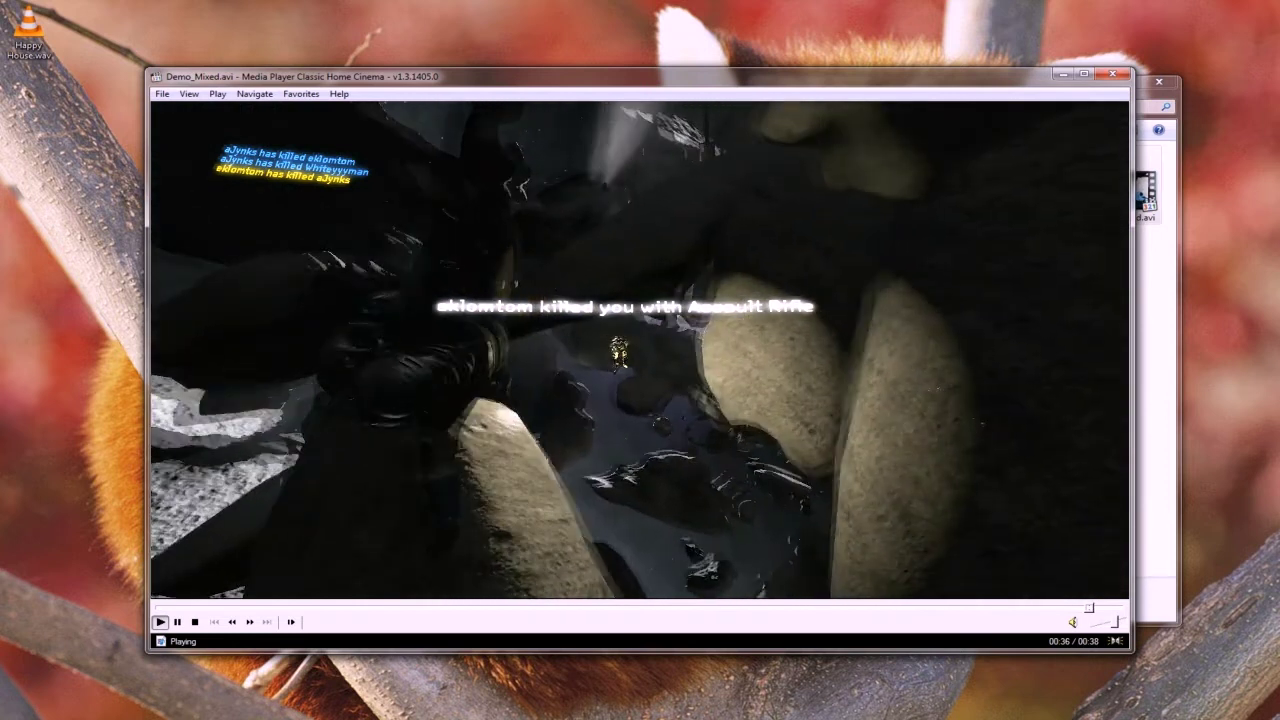
pyautogui.hotkey('alt', 'F4')
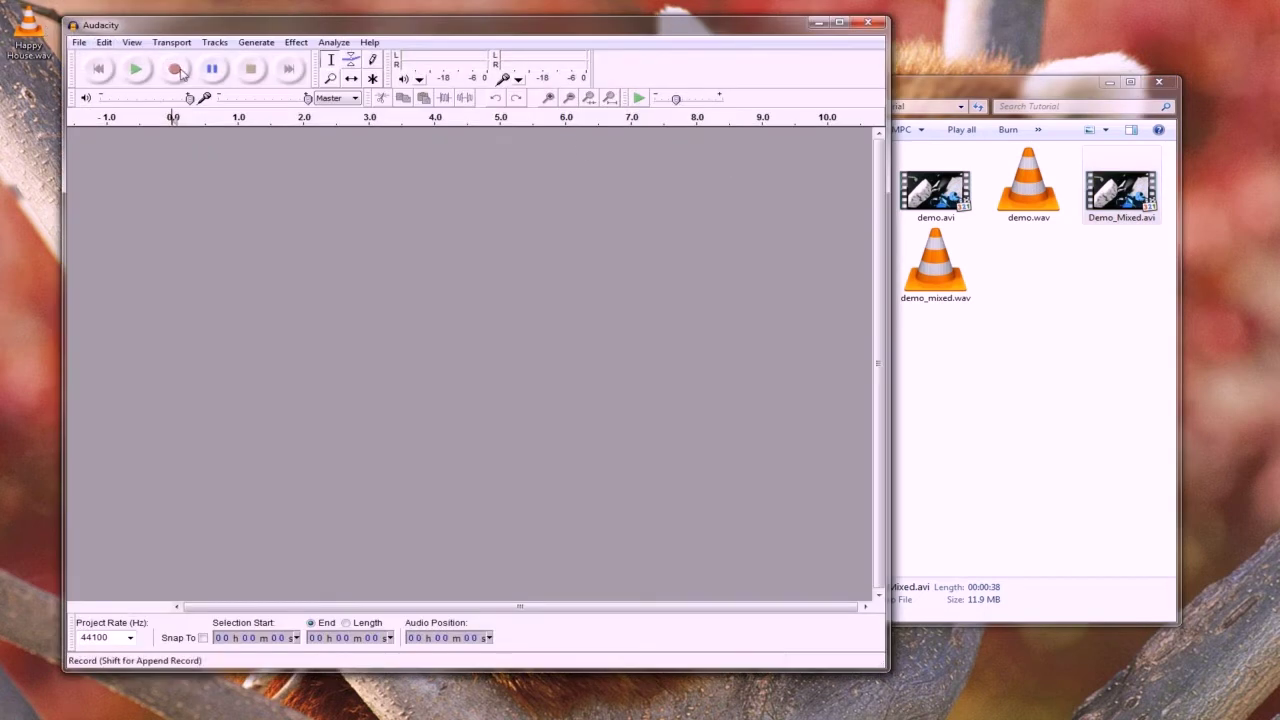
# Step: Switch to Audacity's Happy House project holding the Happy House and demo 1 tracks
pyautogui.click(176, 70)
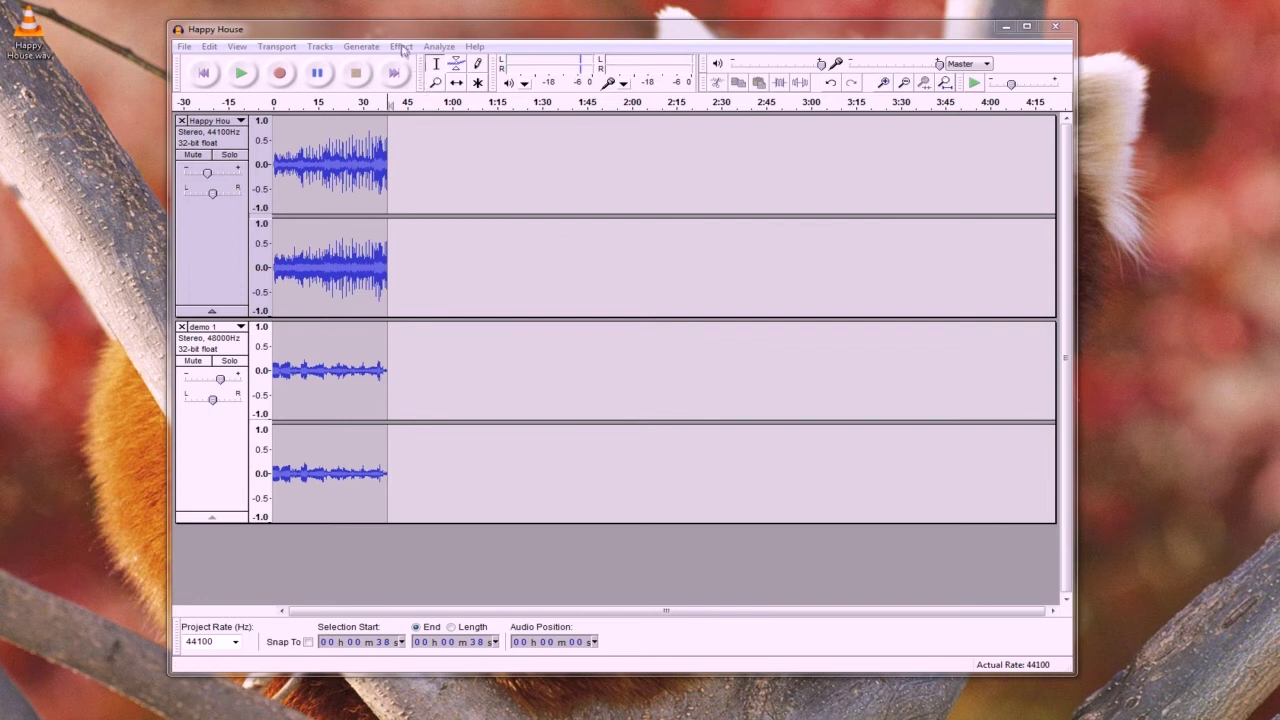
# Step: Apply a Fade Out to the last four seconds of Happy House
pyautogui.click(401, 47)
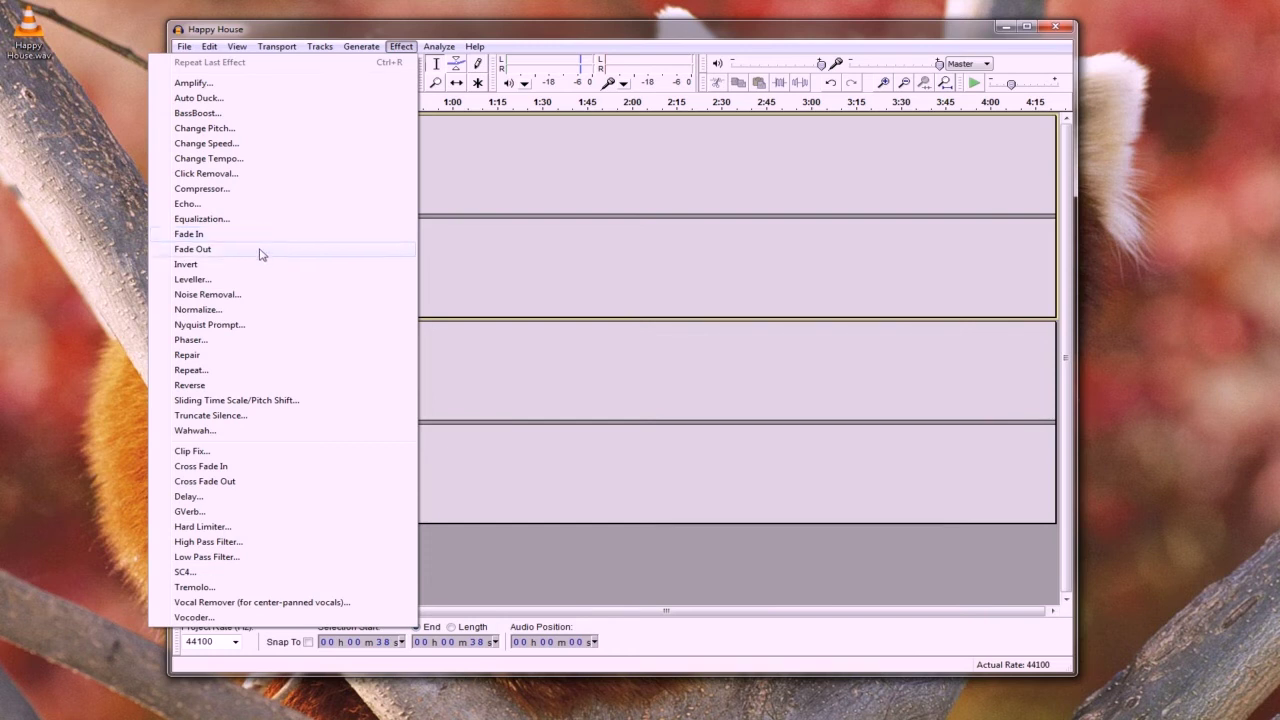
pyautogui.click(459, 268)
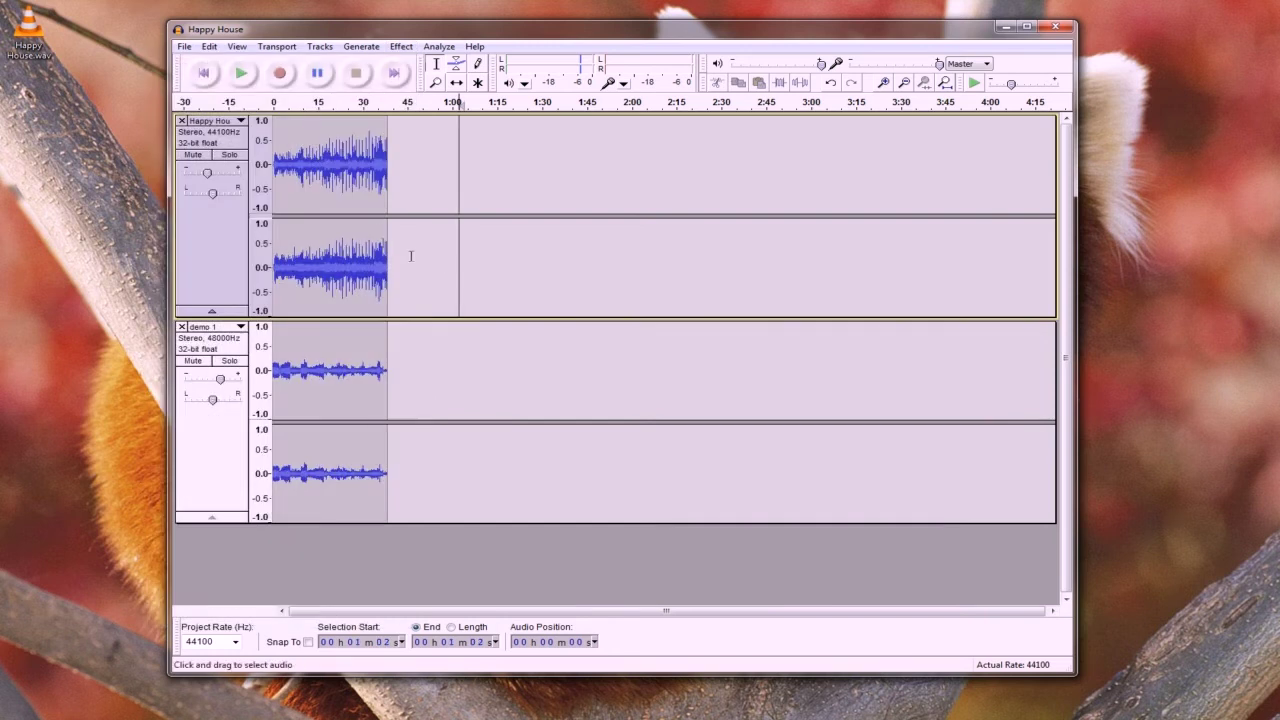
pyautogui.moveTo(377, 177); pyautogui.dragTo(388, 178)
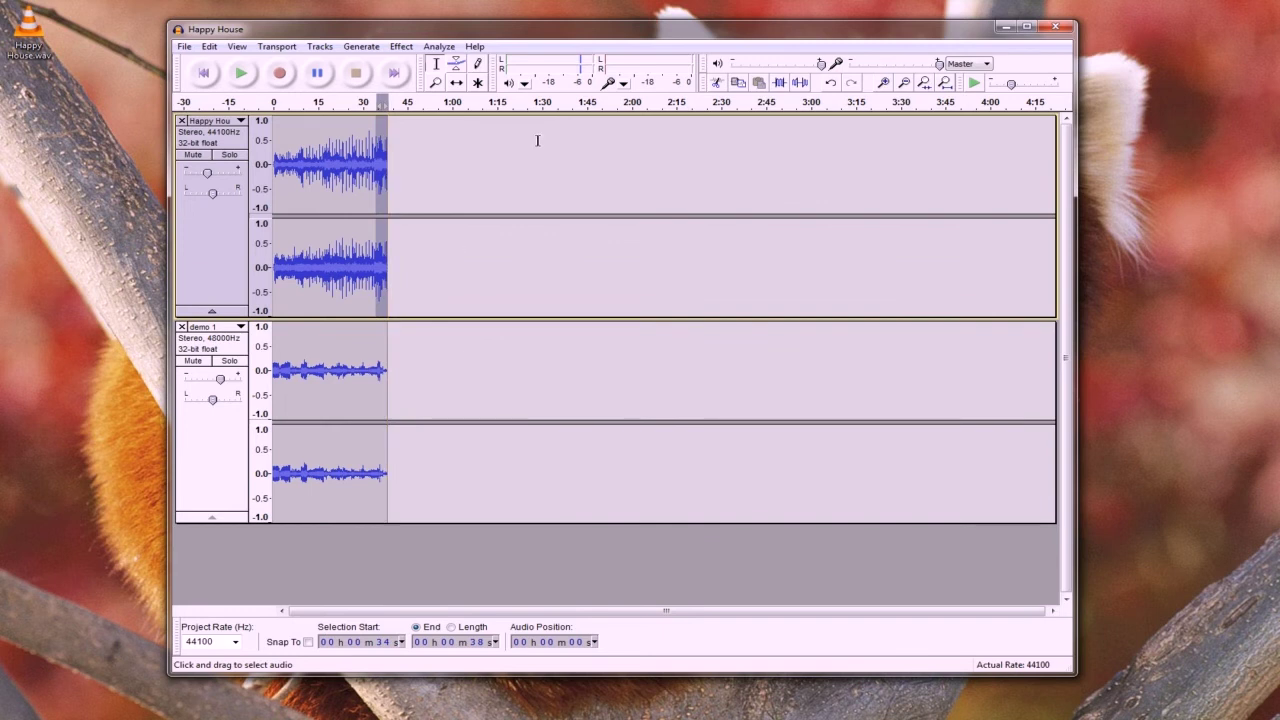
pyautogui.click(399, 47)
pyautogui.click(234, 249)
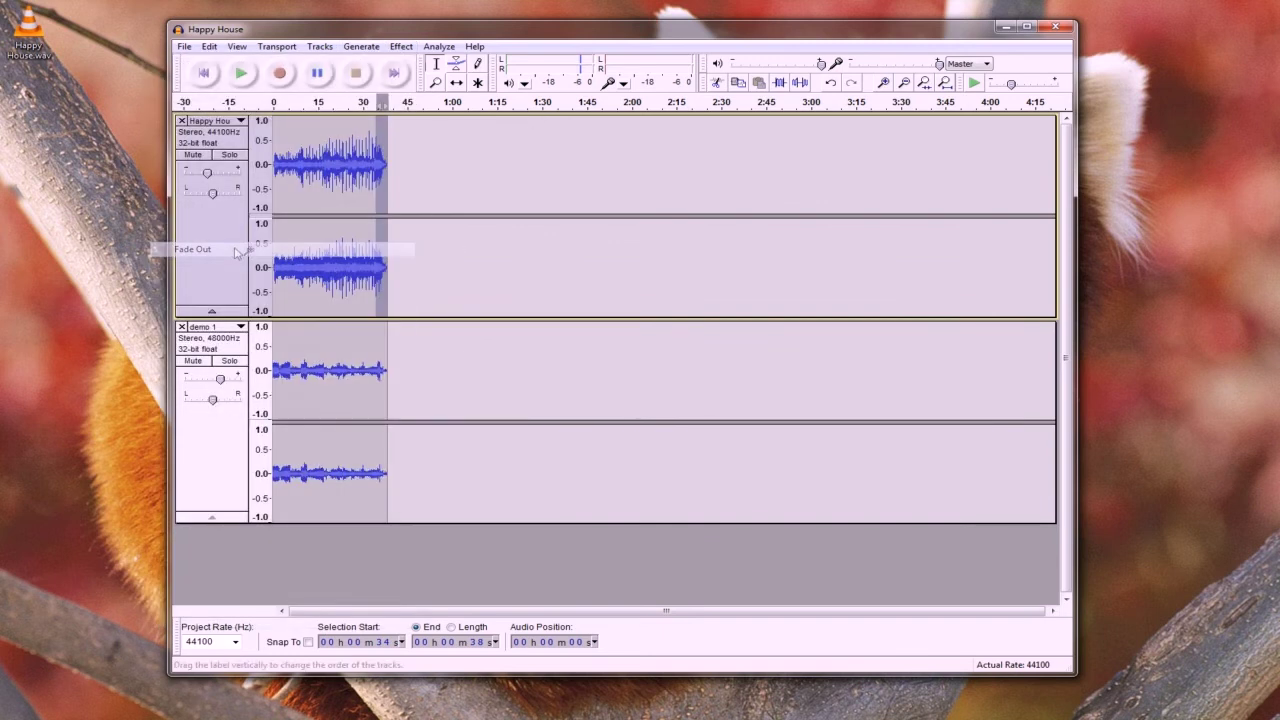
# Step: Apply a Fade In to the first two seconds of Happy House
pyautogui.moveTo(274, 165); pyautogui.dragTo(279, 165)
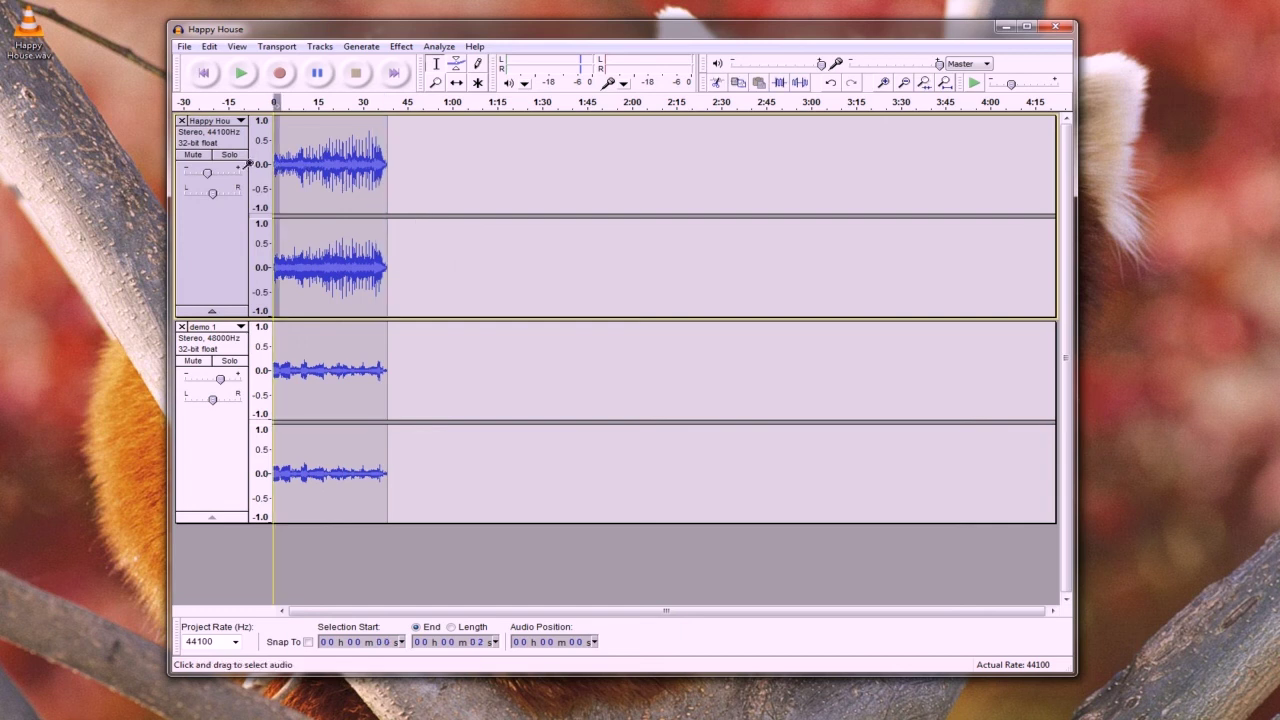
pyautogui.click(400, 46)
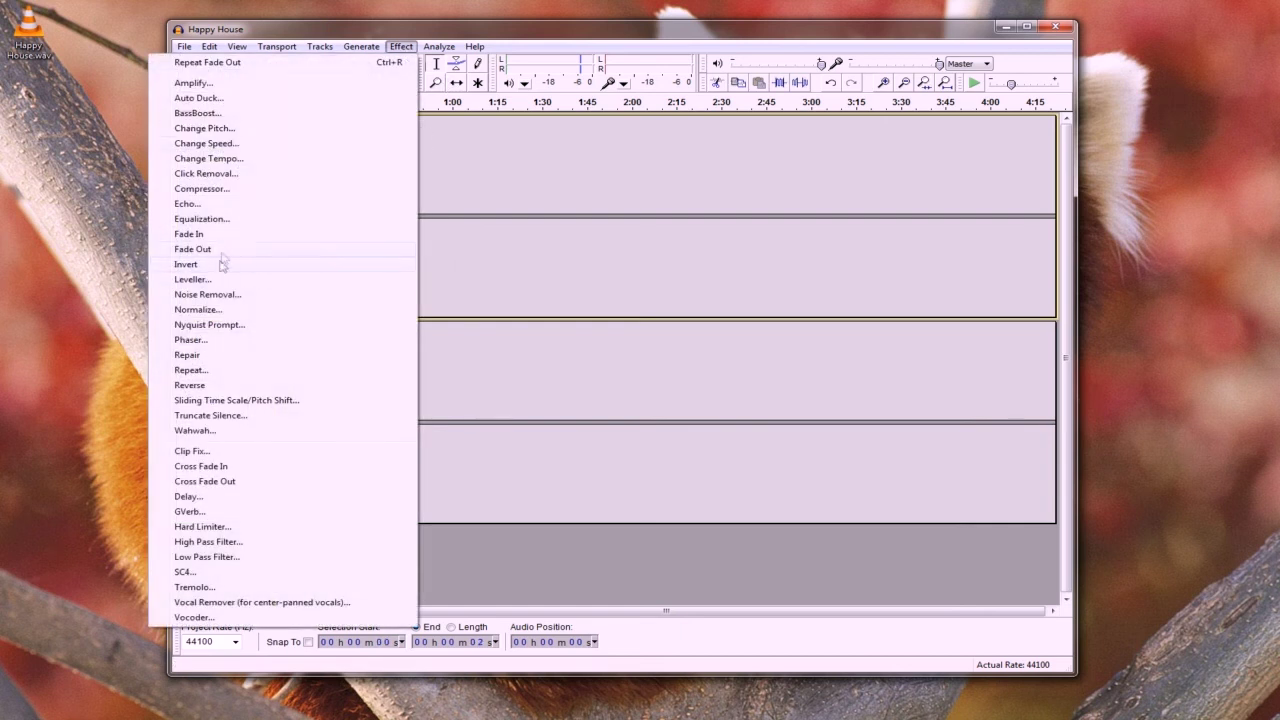
pyautogui.click(217, 238)
pyautogui.click(464, 265)
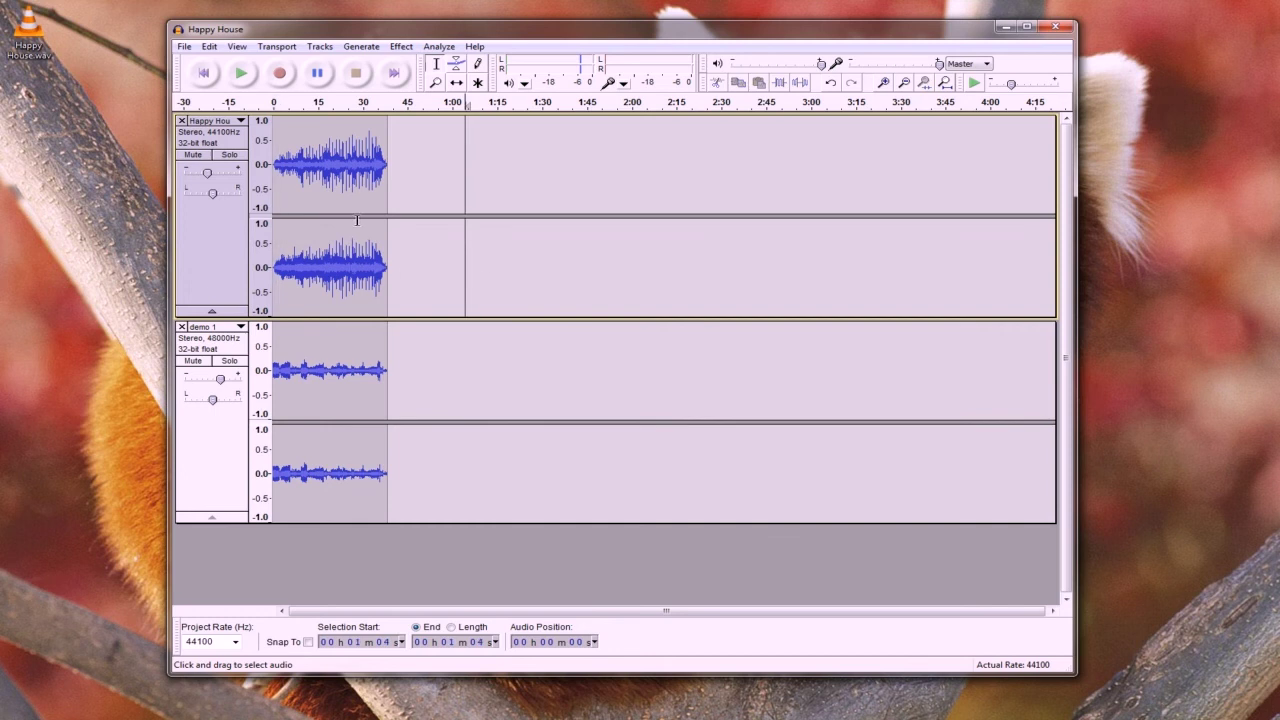
# Step: Apply a Fade In to the closing seconds of the demo 1 track
pyautogui.moveTo(395, 378); pyautogui.dragTo(377, 378)
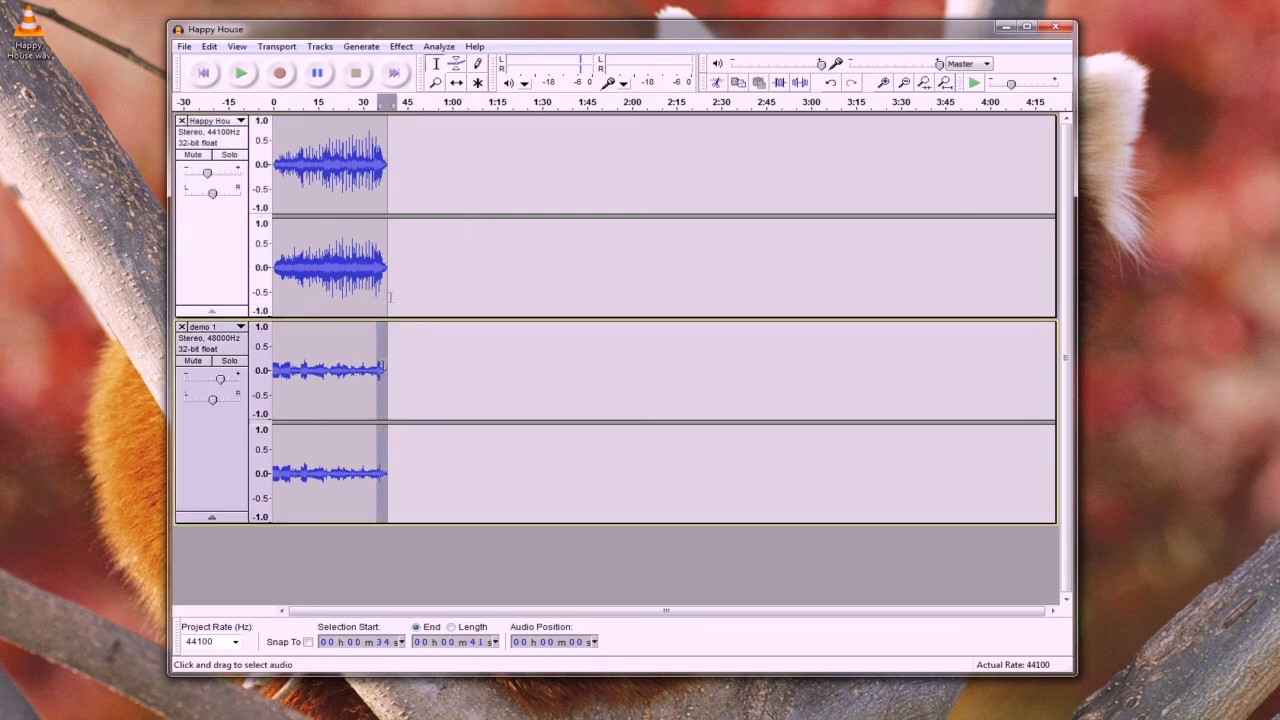
pyautogui.click(400, 46)
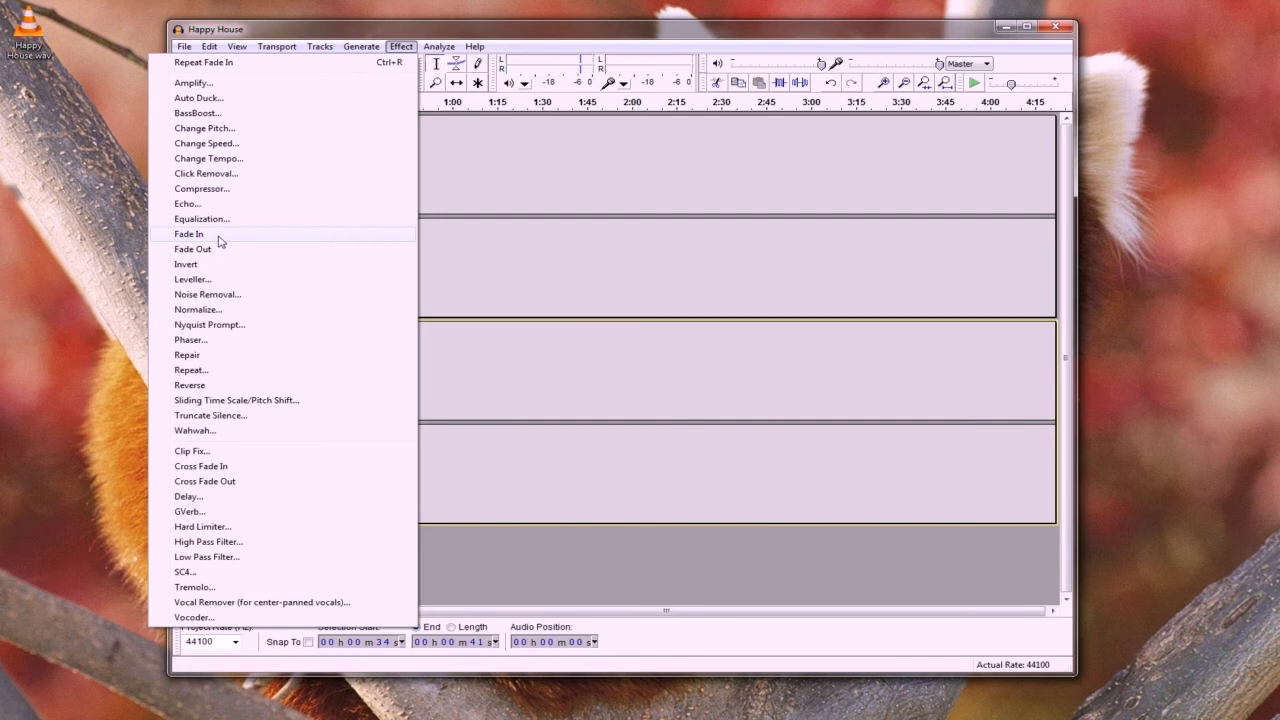
pyautogui.click(219, 236)
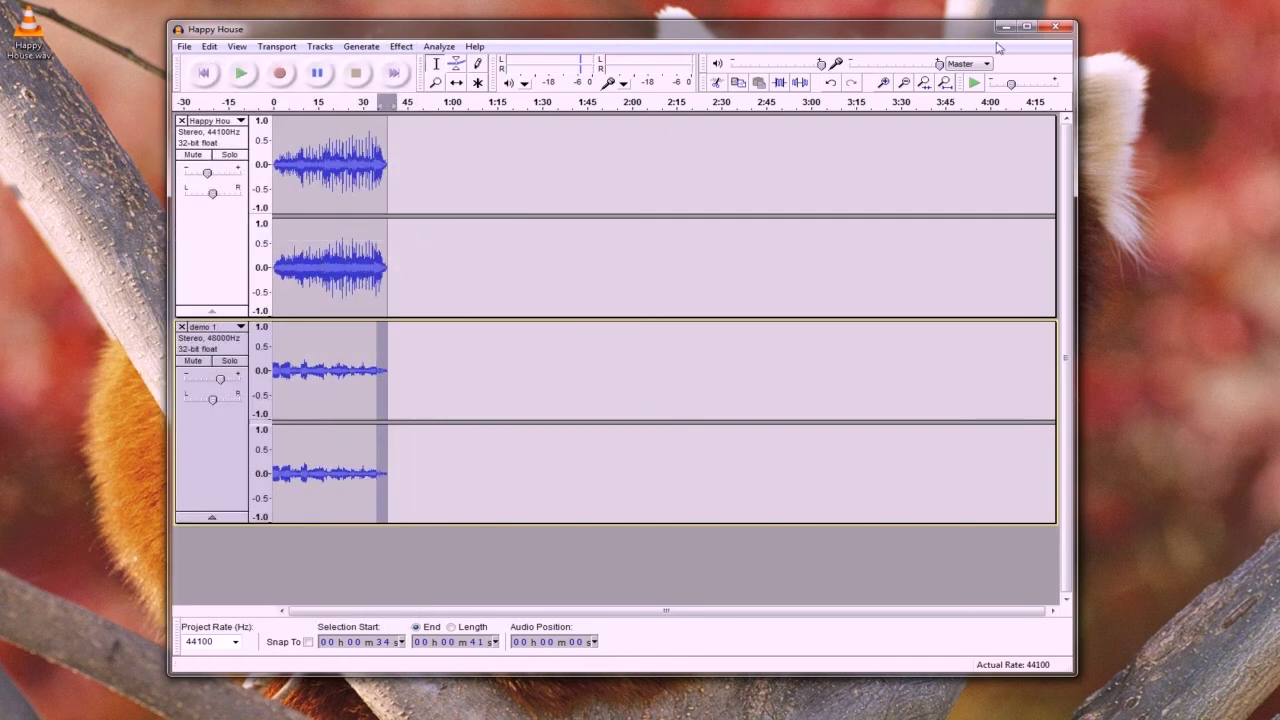
# Step: Remove the Happy House and demo 1 tracks, fade in demo_mixed's start, and select its final second
pyautogui.click(182, 121)
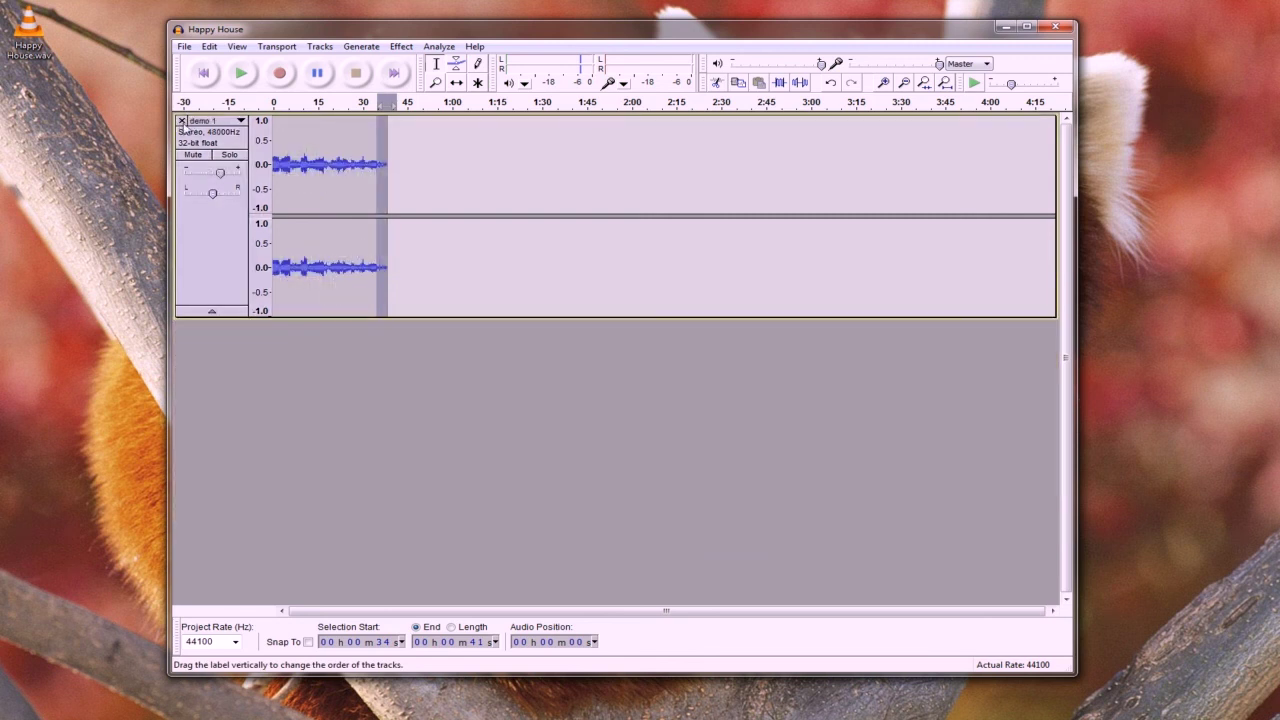
pyautogui.click(182, 121)
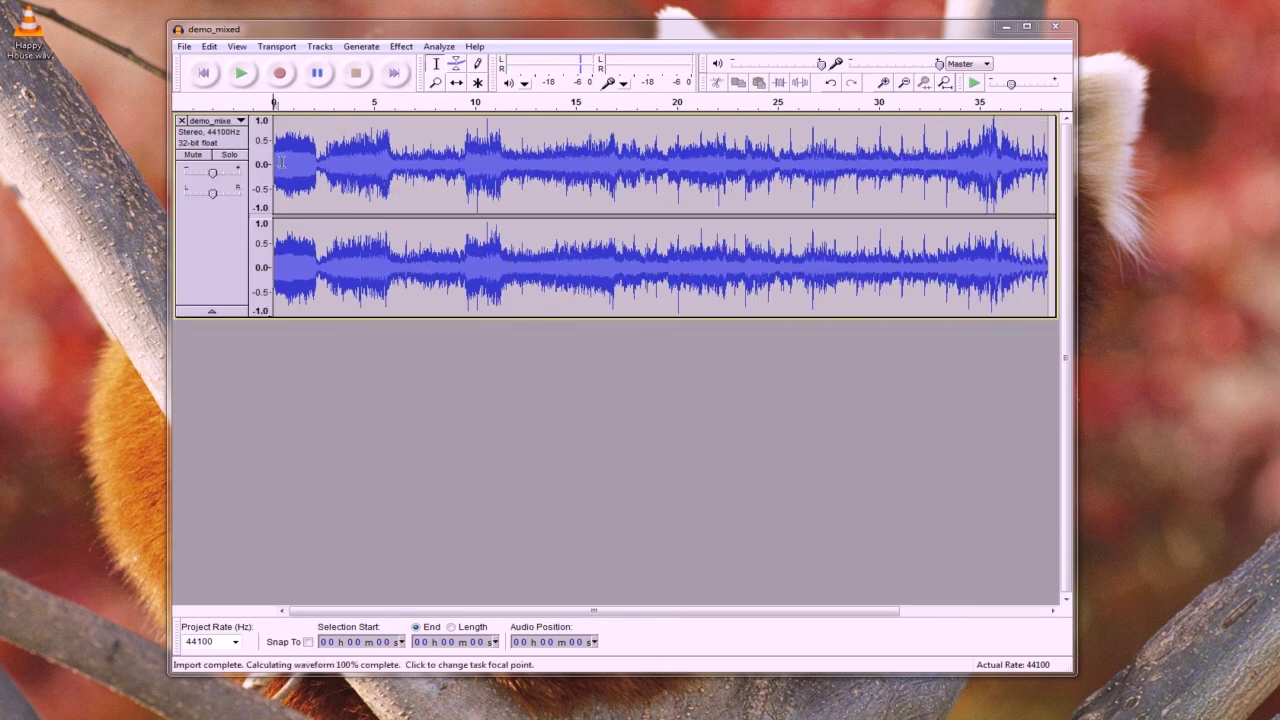
pyautogui.click(403, 47)
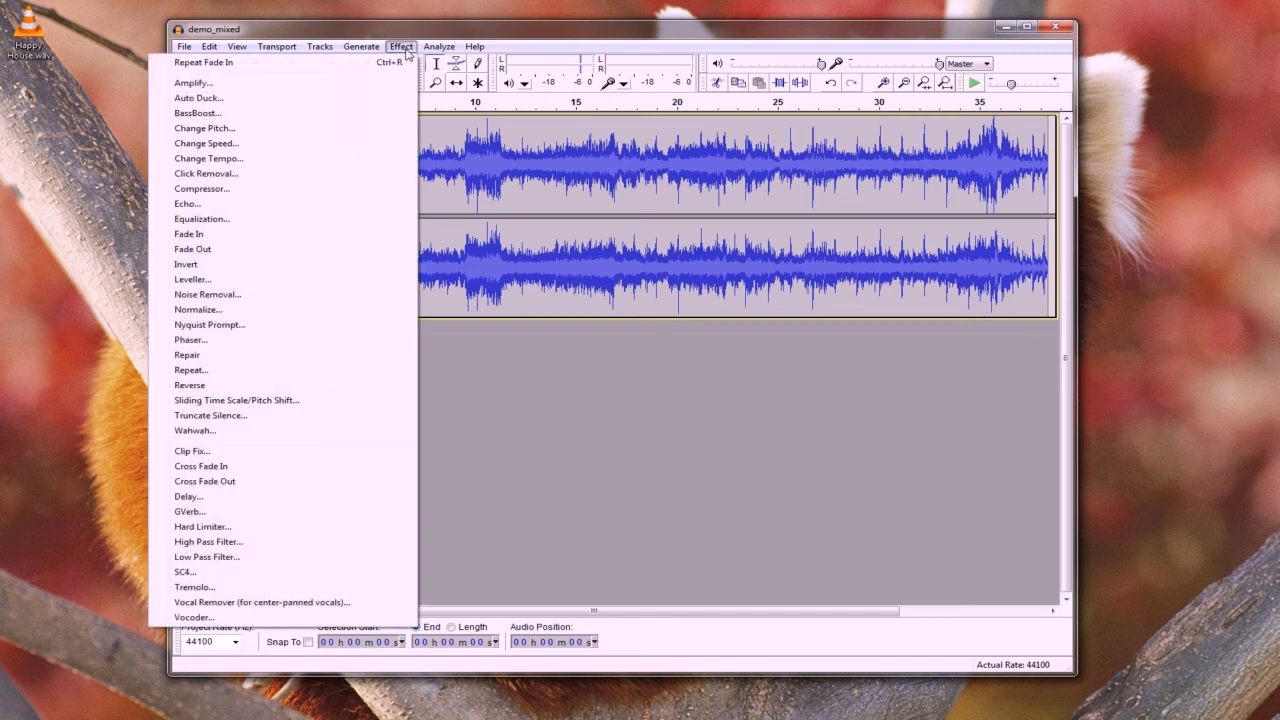
pyautogui.click(249, 241)
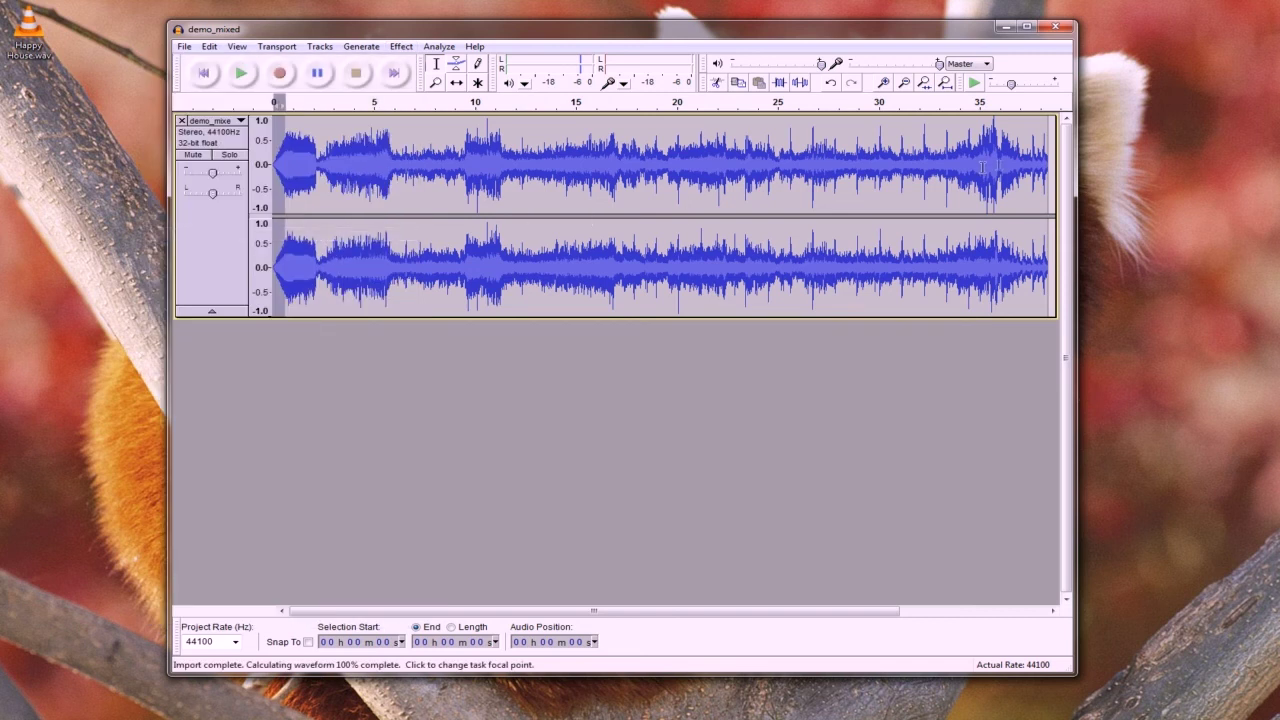
pyautogui.moveTo(1048, 171); pyautogui.dragTo(1027, 171)
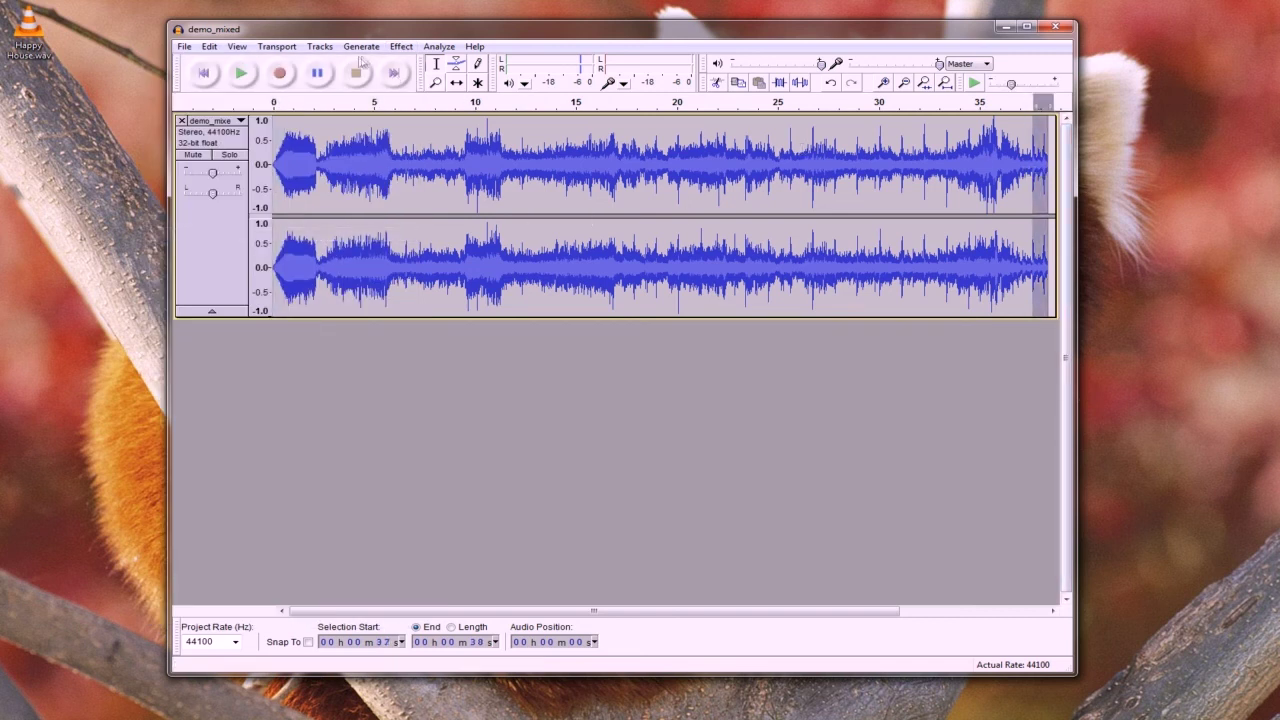